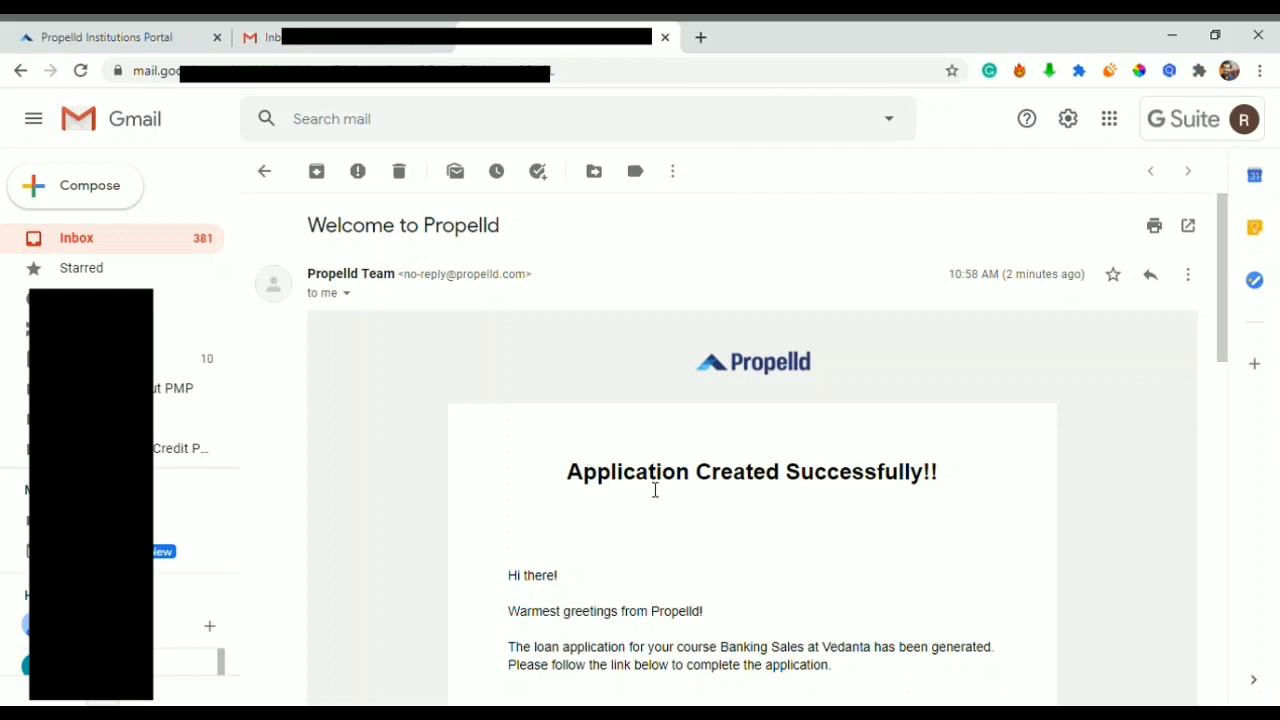
Review the Loan Details card: ₹16000 Banking Sales course loan over 6 months, ₹3500 downpayment.
{"action": "scroll", "coordinate": [503, 384], "scroll_direction": "down", "scroll_amount": 2}
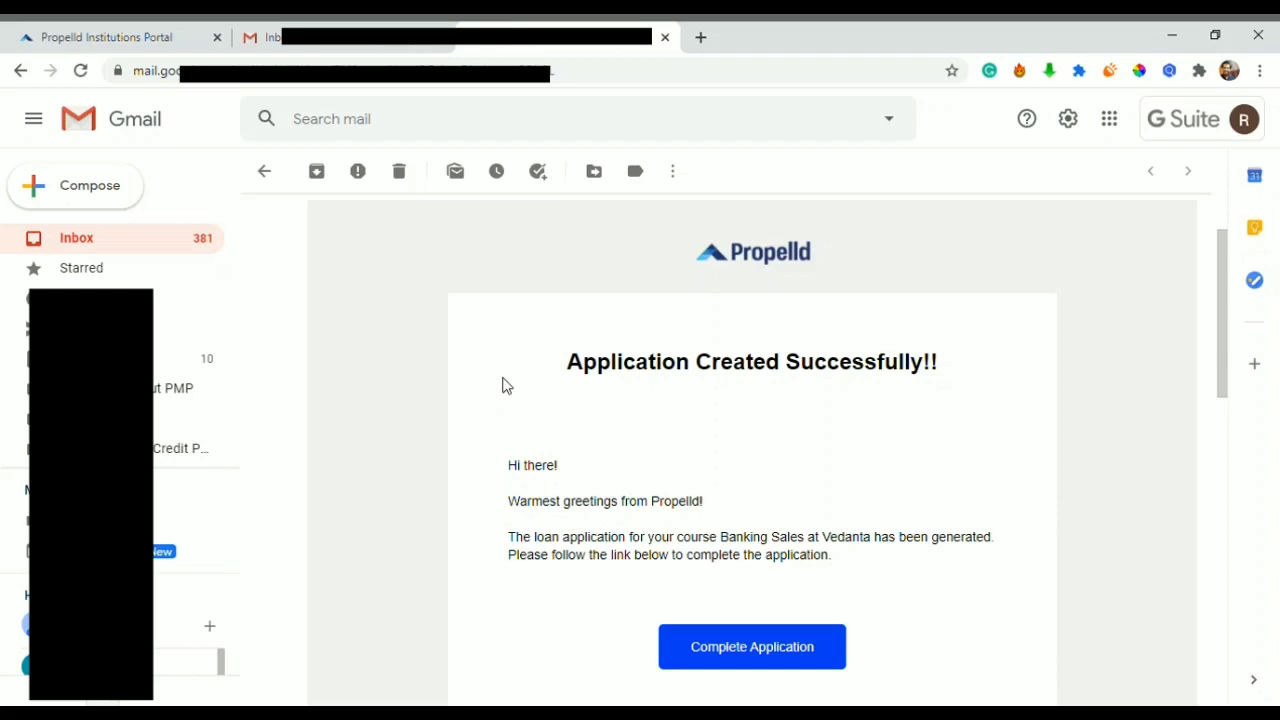
{"action": "scroll", "coordinate": [503, 384], "scroll_direction": "up", "scroll_amount": 2}
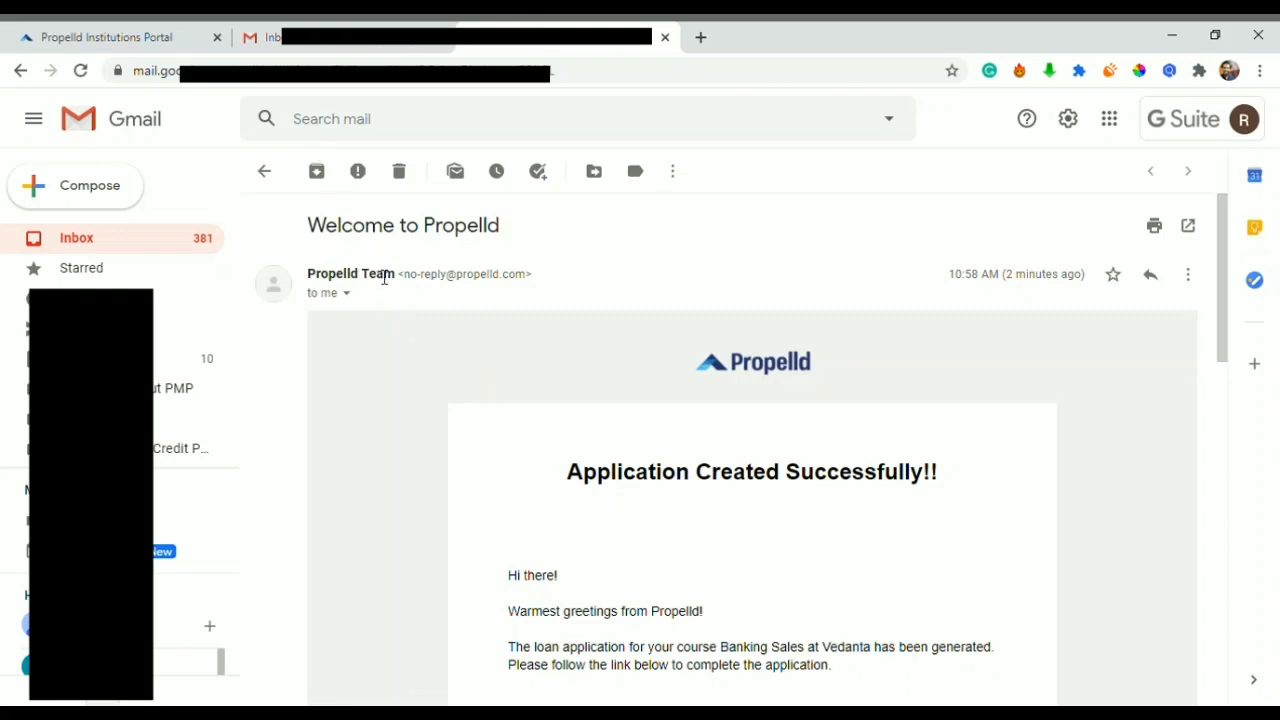
{"action": "scroll", "coordinate": [562, 472], "scroll_direction": "down", "scroll_amount": 3}
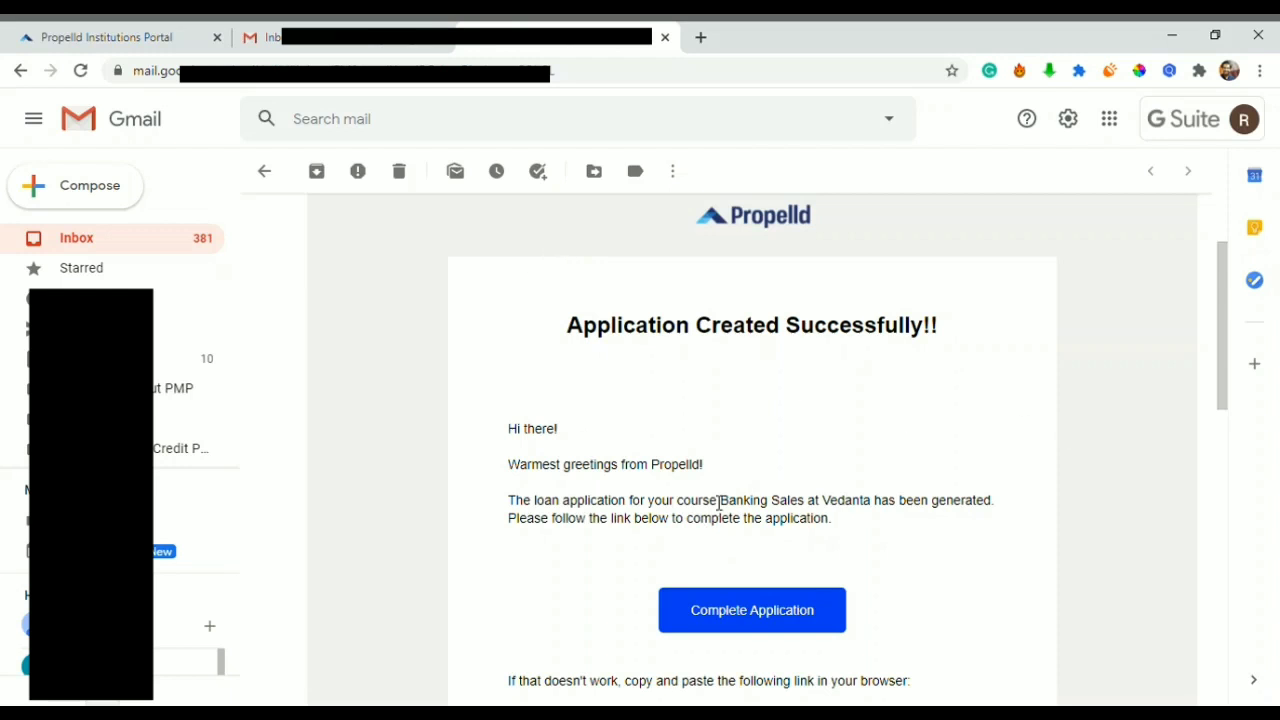
{"action": "scroll", "coordinate": [720, 503], "scroll_direction": "down", "scroll_amount": 3}
{"action": "scroll", "coordinate": [630, 371], "scroll_direction": "up", "scroll_amount": 2}
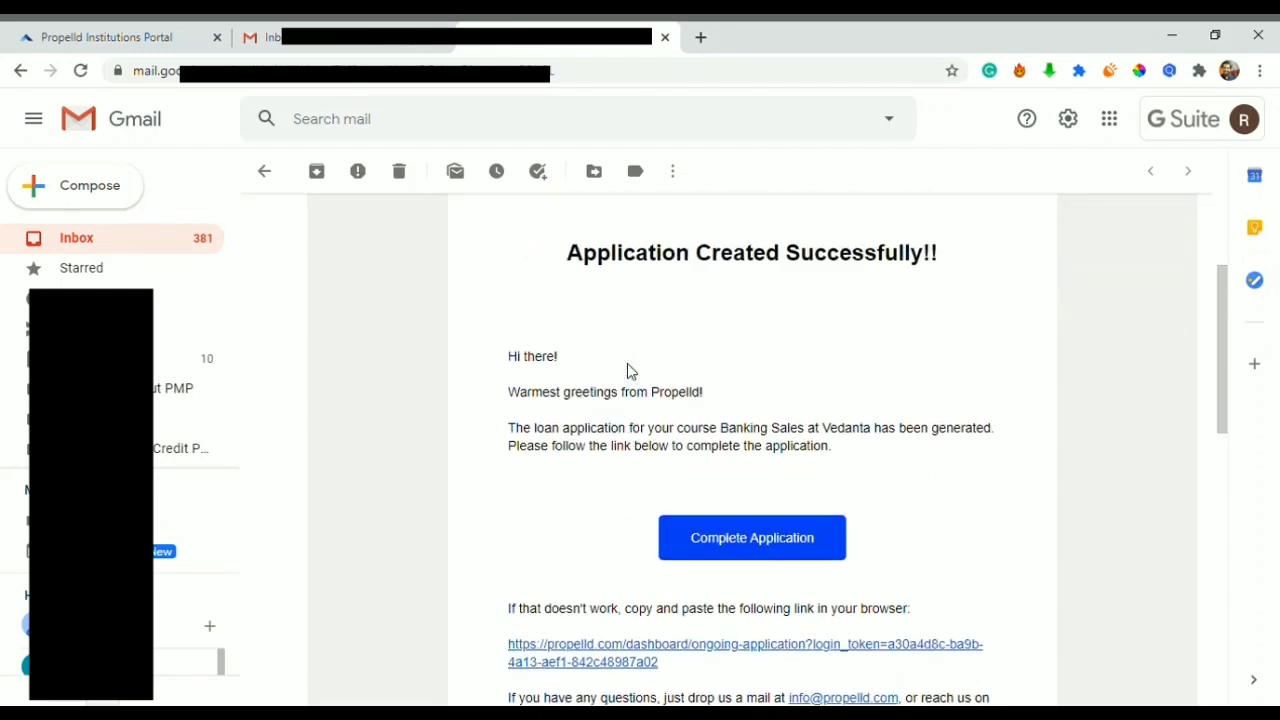
{"action": "scroll", "coordinate": [630, 369], "scroll_direction": "down", "scroll_amount": 1}
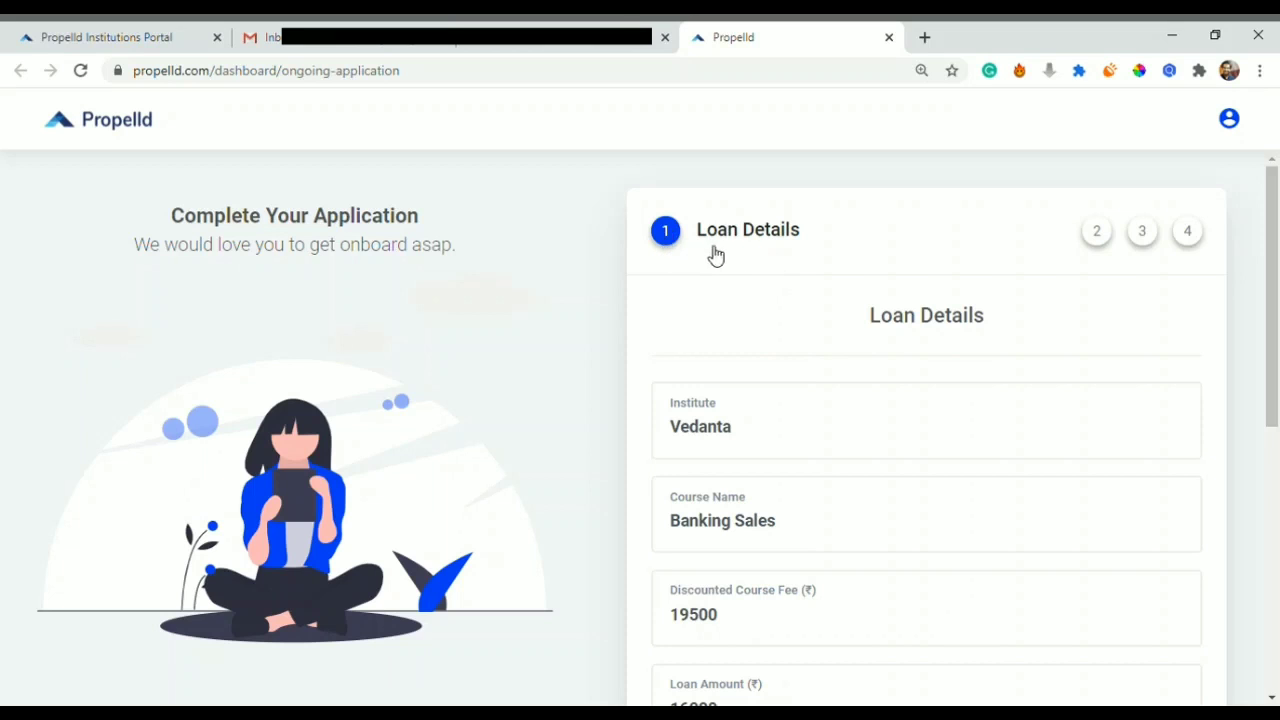
{"action": "scroll", "coordinate": [863, 441], "scroll_direction": "down", "scroll_amount": 1}
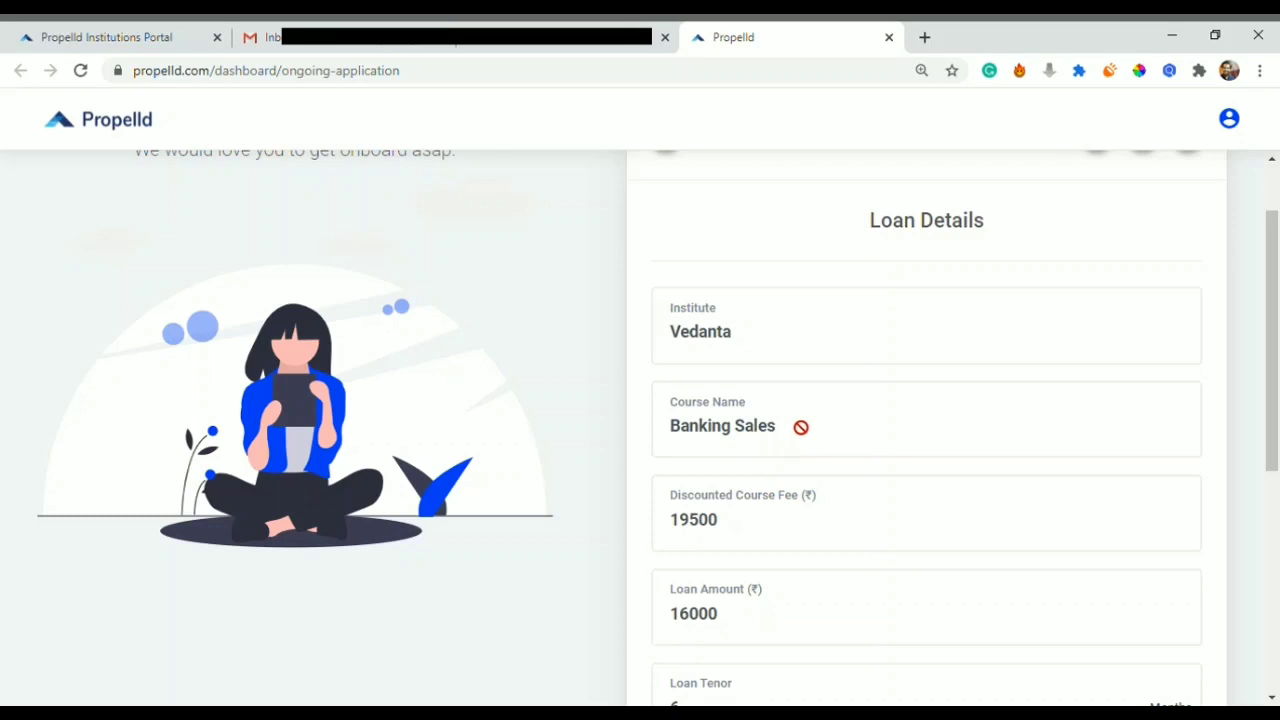
{"action": "scroll", "coordinate": [780, 480], "scroll_direction": "down", "scroll_amount": 2}
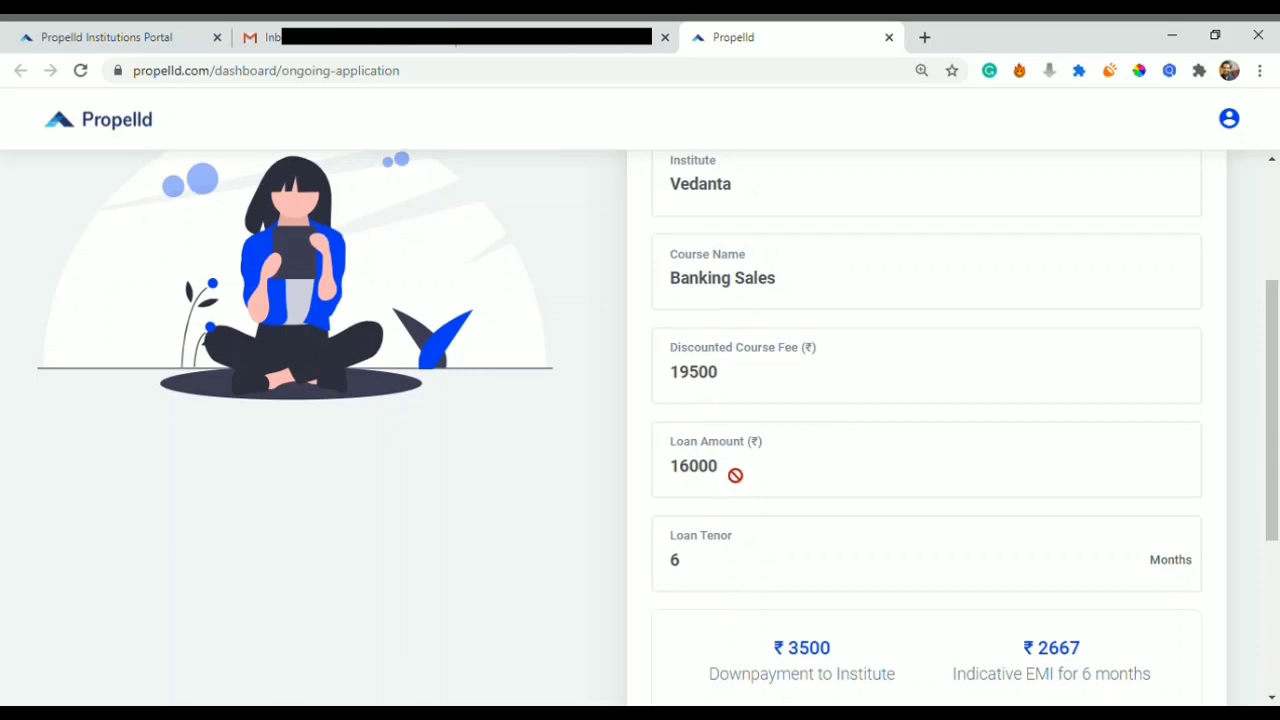
{"action": "scroll", "coordinate": [735, 477], "scroll_direction": "down", "scroll_amount": 2}
{"action": "scroll", "coordinate": [735, 477], "scroll_direction": "down", "scroll_amount": 1}
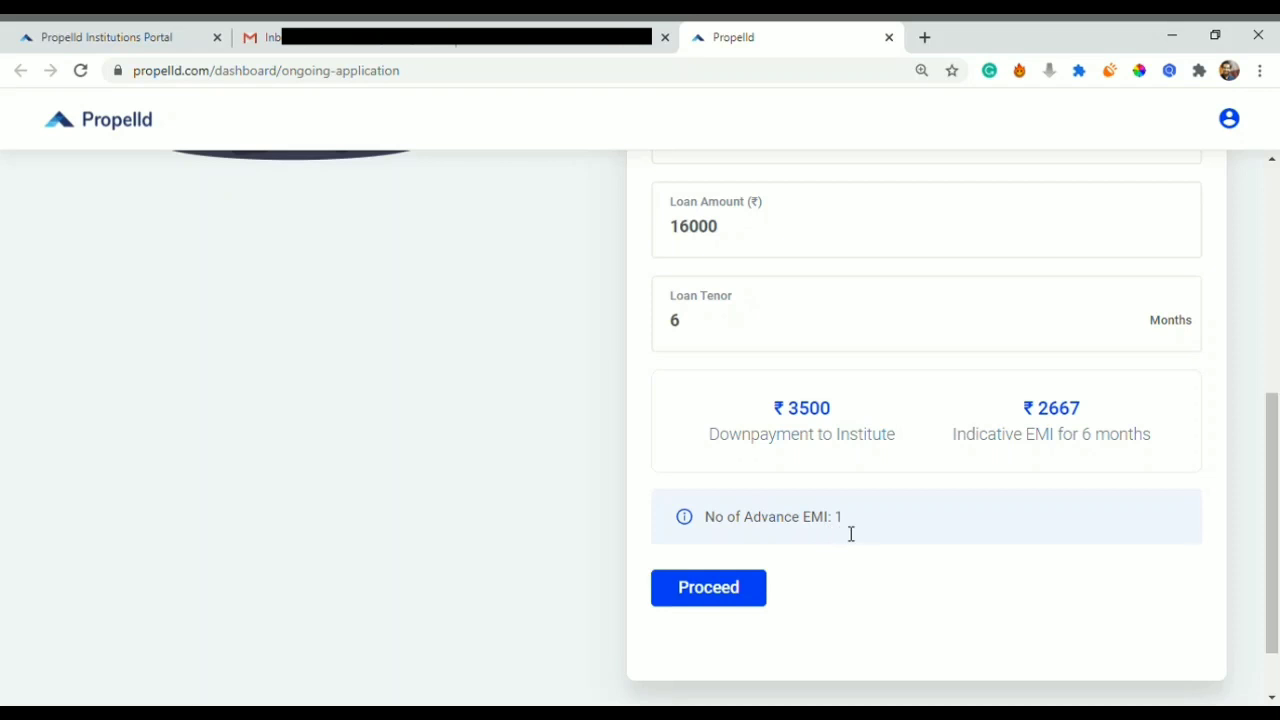
{"action": "scroll", "coordinate": [803, 611], "scroll_direction": "down", "scroll_amount": 1}
{"action": "scroll", "coordinate": [803, 611], "scroll_direction": "up", "scroll_amount": 6}
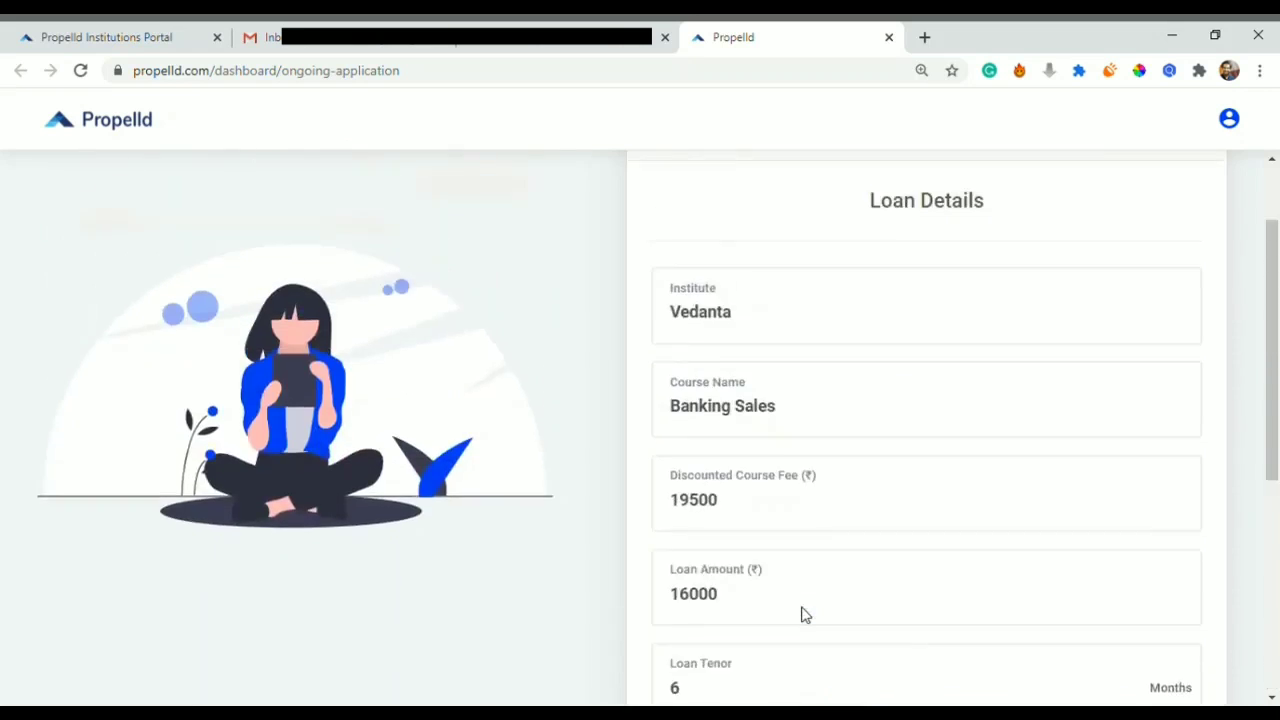
{"action": "scroll", "coordinate": [805, 614], "scroll_direction": "down", "scroll_amount": 6}
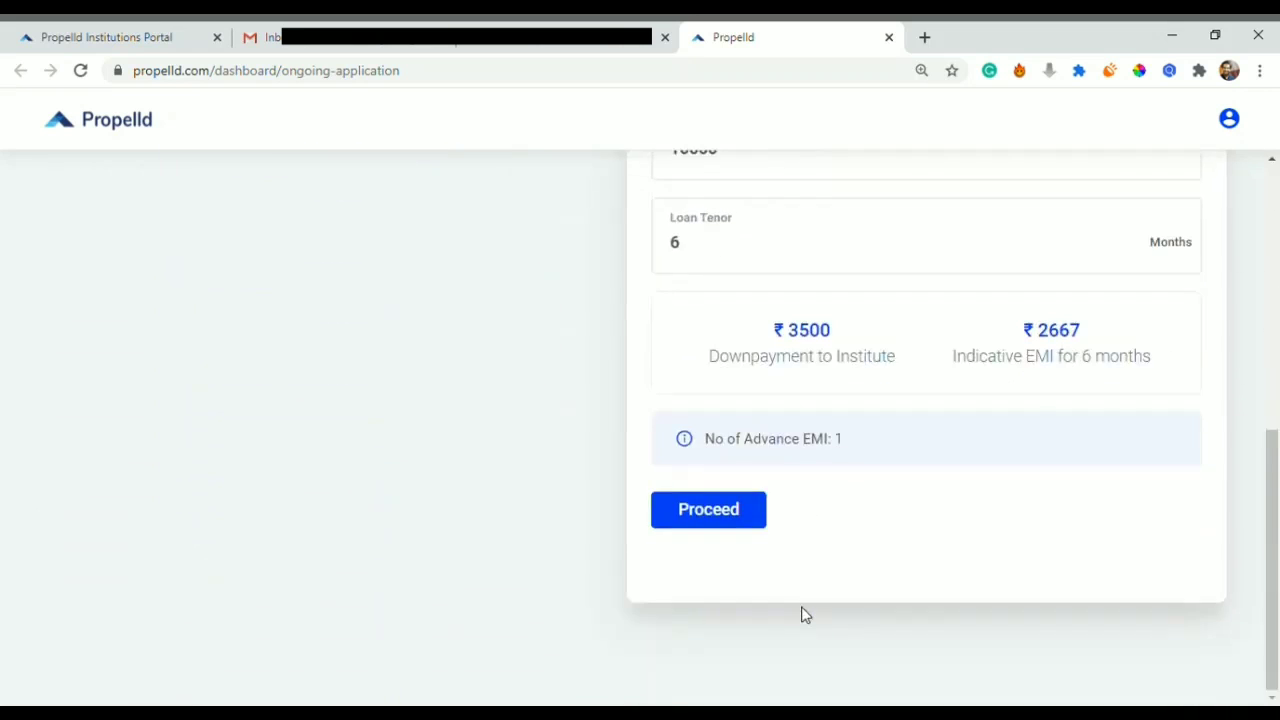
Move to Student Information, mark the applicant as not earning, and paste in the PAN.
{"action": "left_click", "coordinate": [709, 506]}
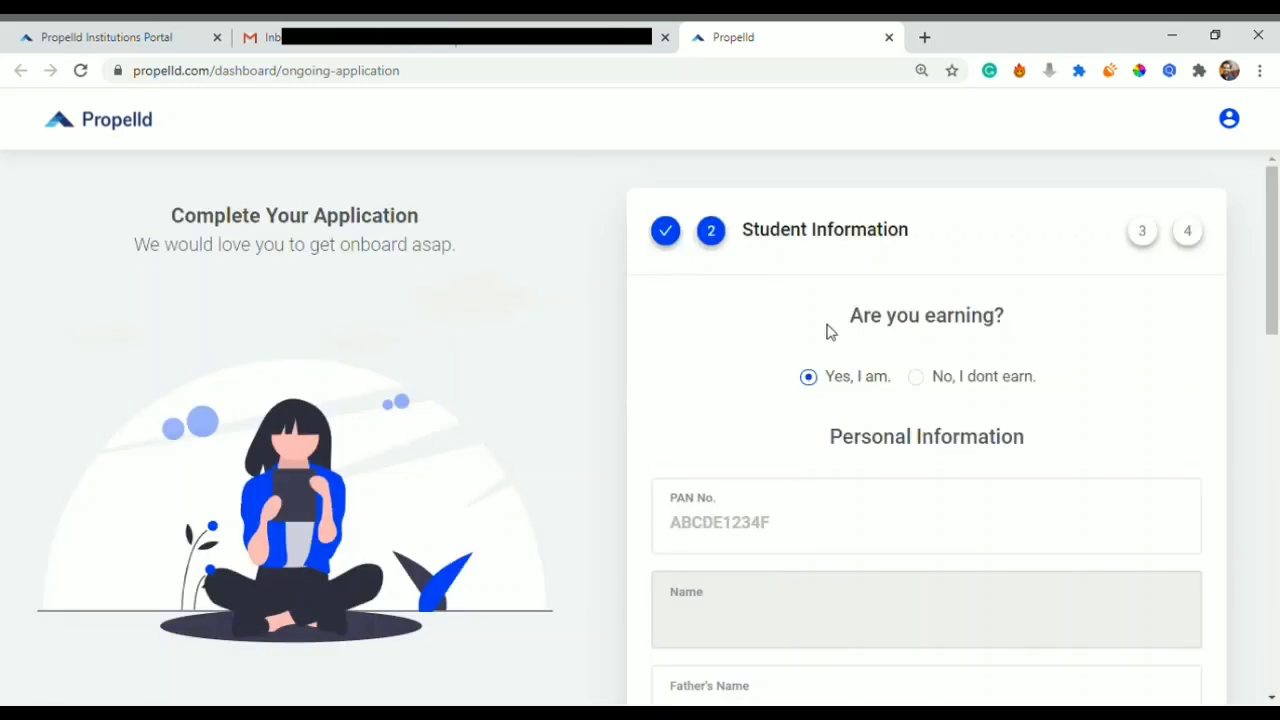
{"action": "scroll", "coordinate": [808, 268], "scroll_direction": "down", "scroll_amount": 1}
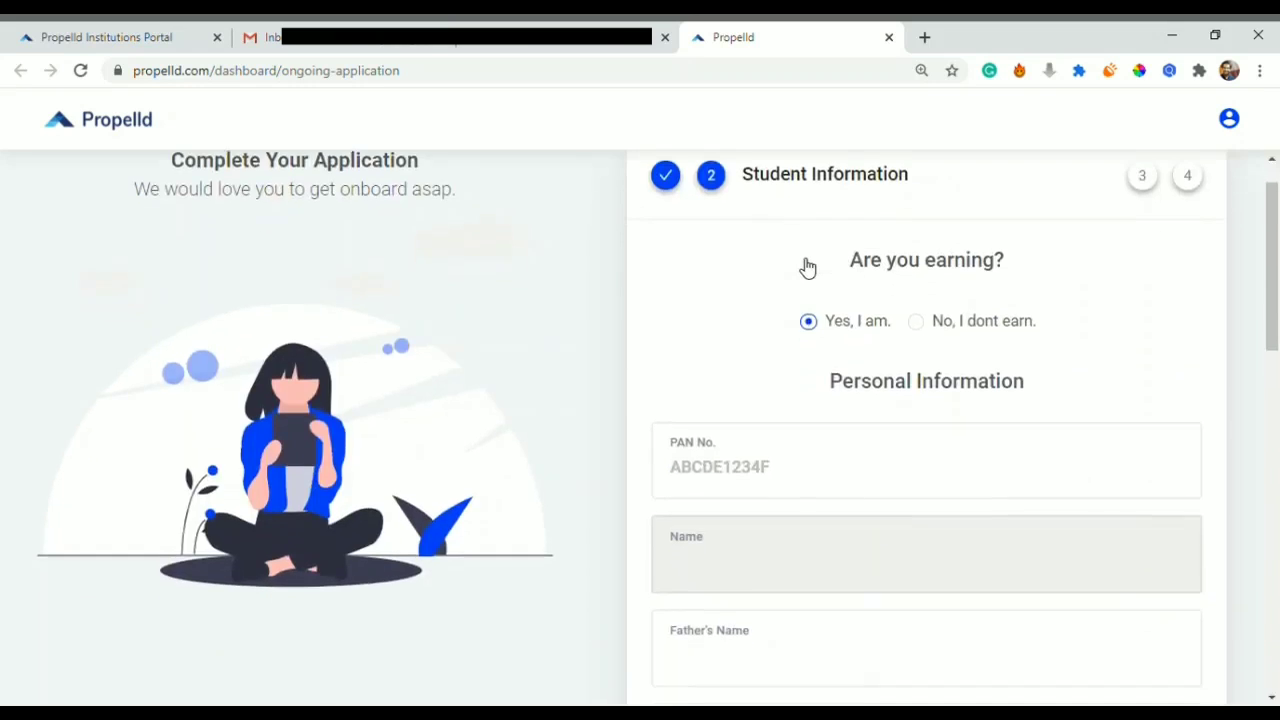
{"action": "scroll", "coordinate": [808, 268], "scroll_direction": "up", "scroll_amount": 1}
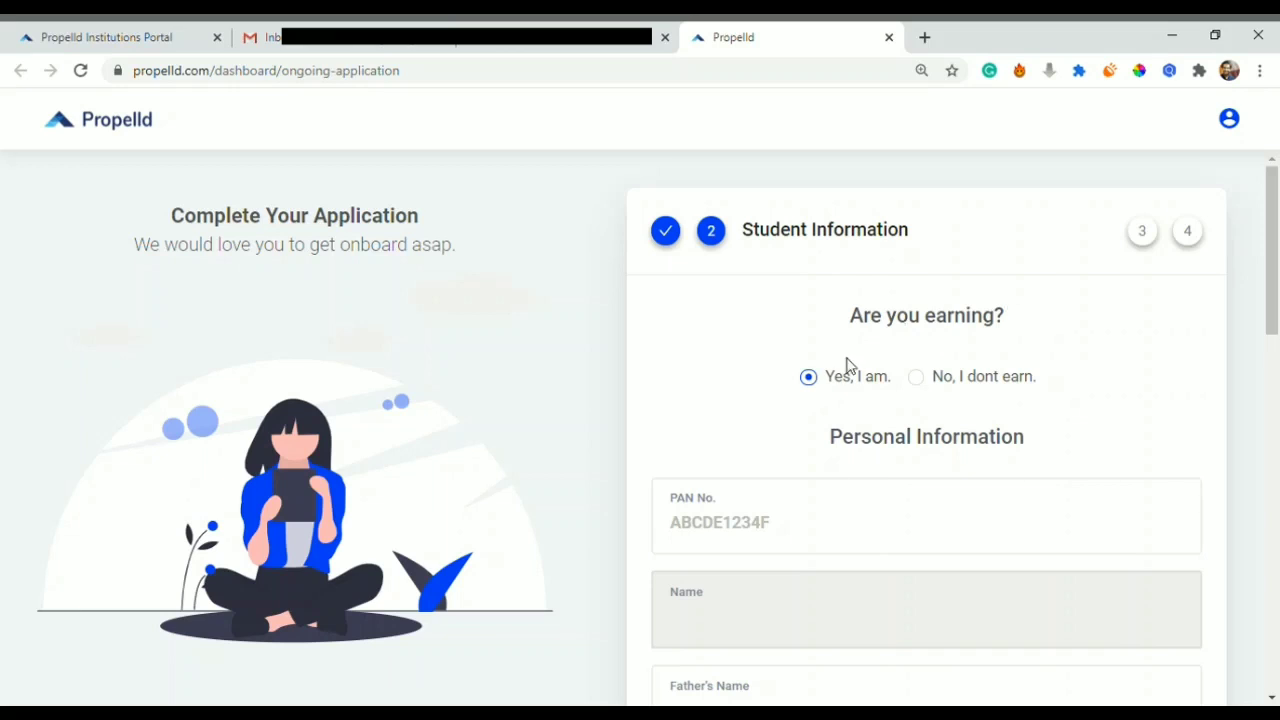
{"action": "left_click", "coordinate": [920, 380]}
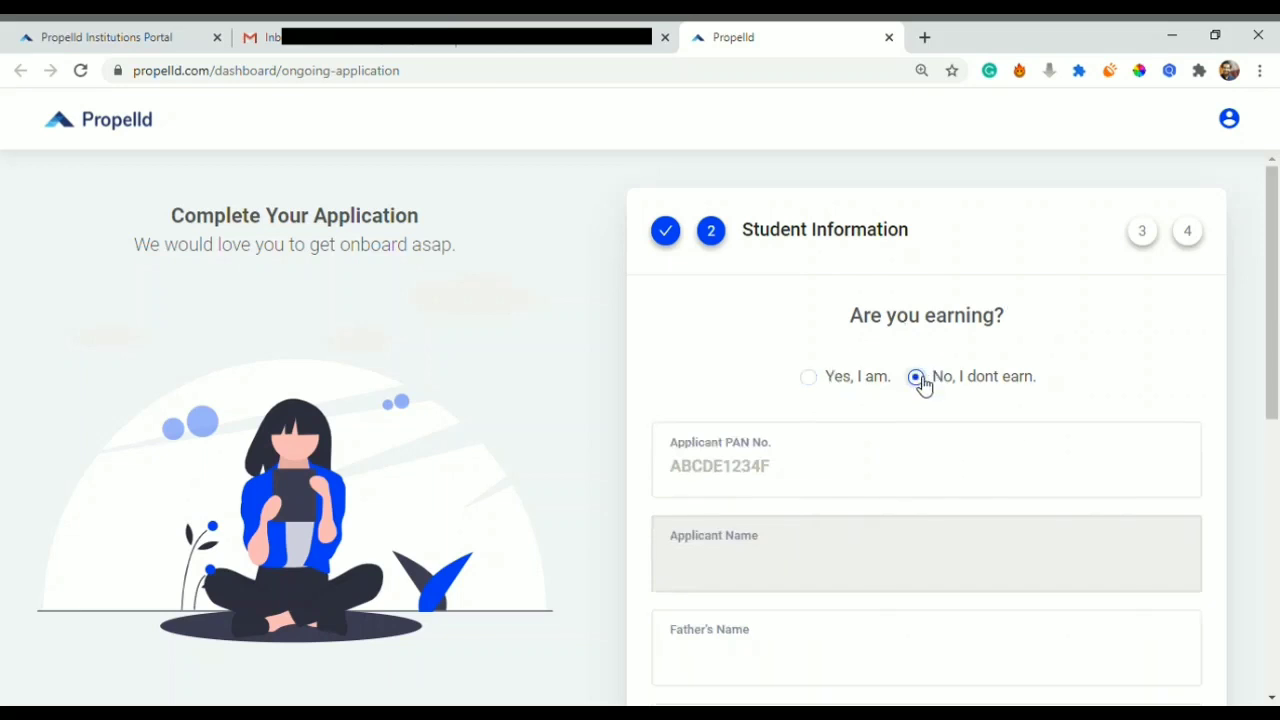
{"action": "left_click", "coordinate": [843, 467]}
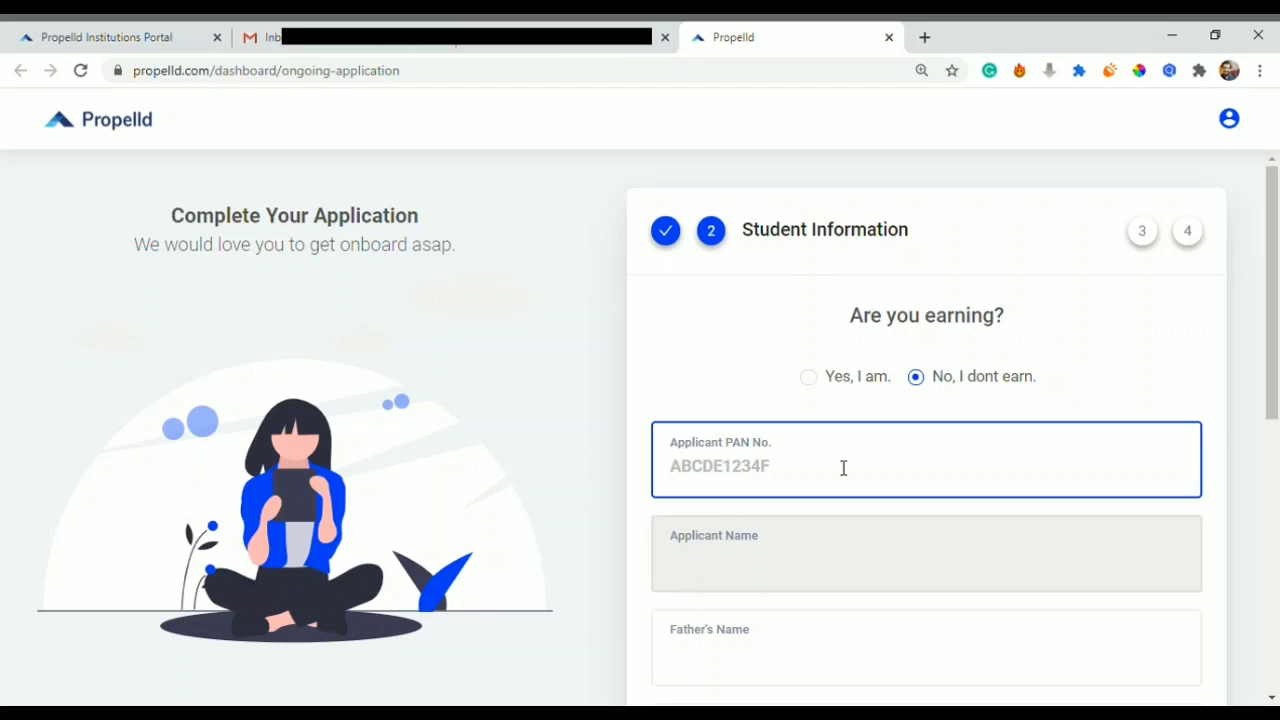
{"action": "key", "text": "ctrl+v"}
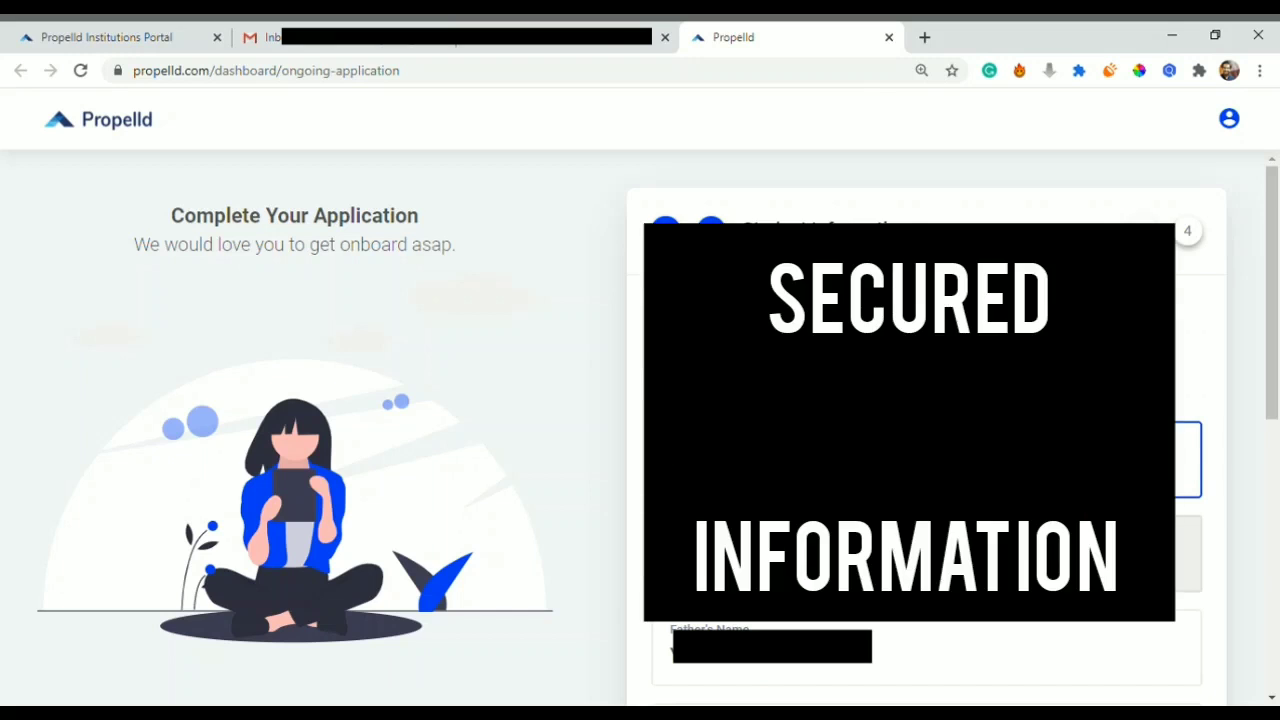
{"action": "scroll", "coordinate": [657, 432], "scroll_direction": "down", "scroll_amount": 2}
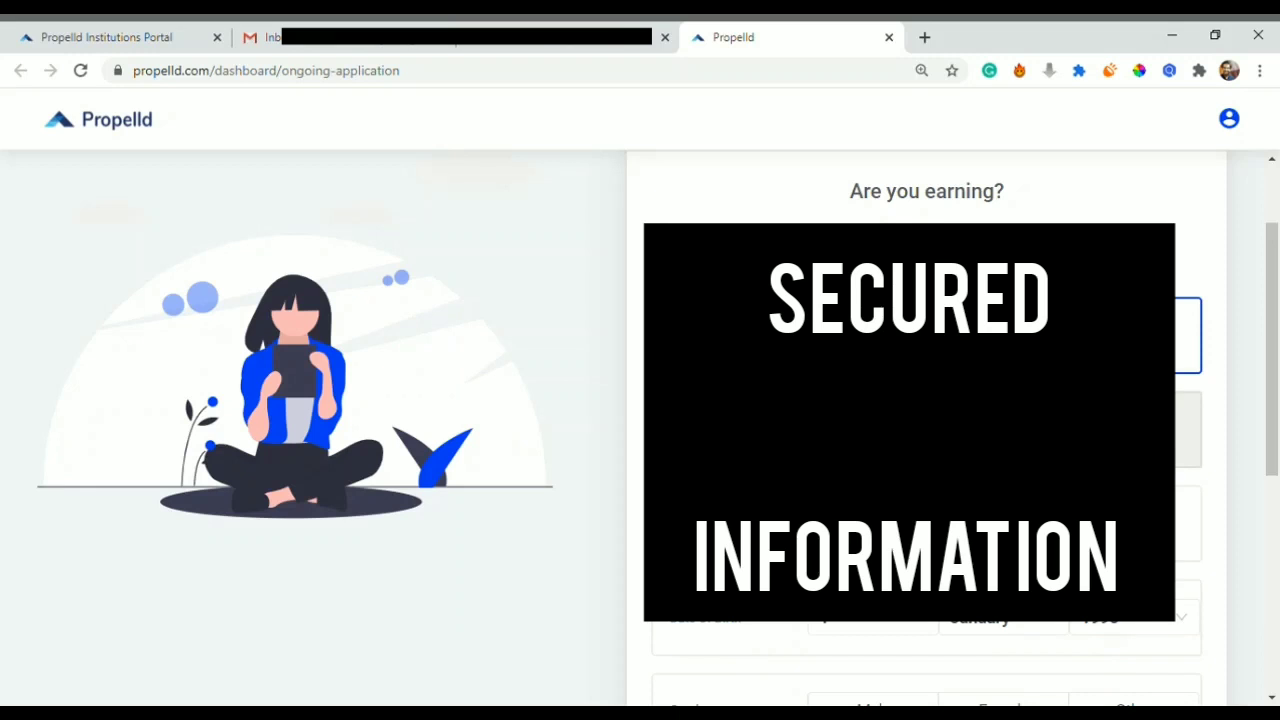
{"action": "scroll", "coordinate": [822, 541], "scroll_direction": "down", "scroll_amount": 2}
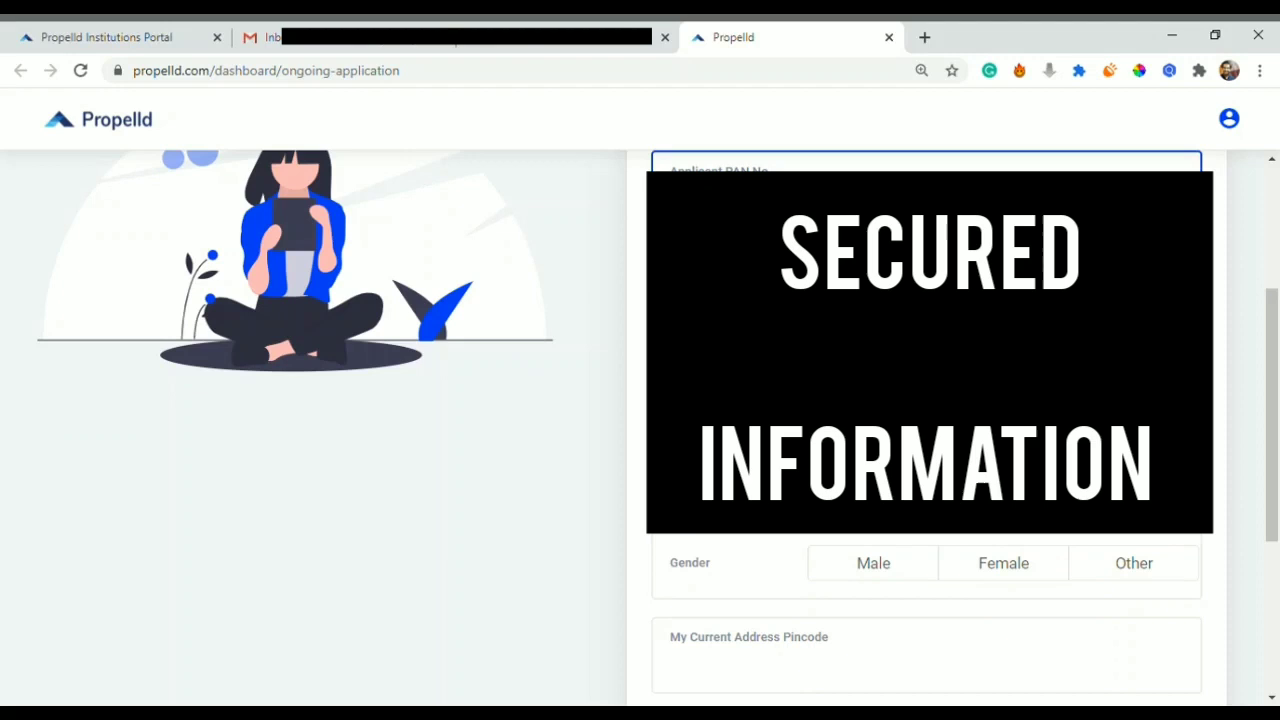
{"action": "key", "text": "Tab"}
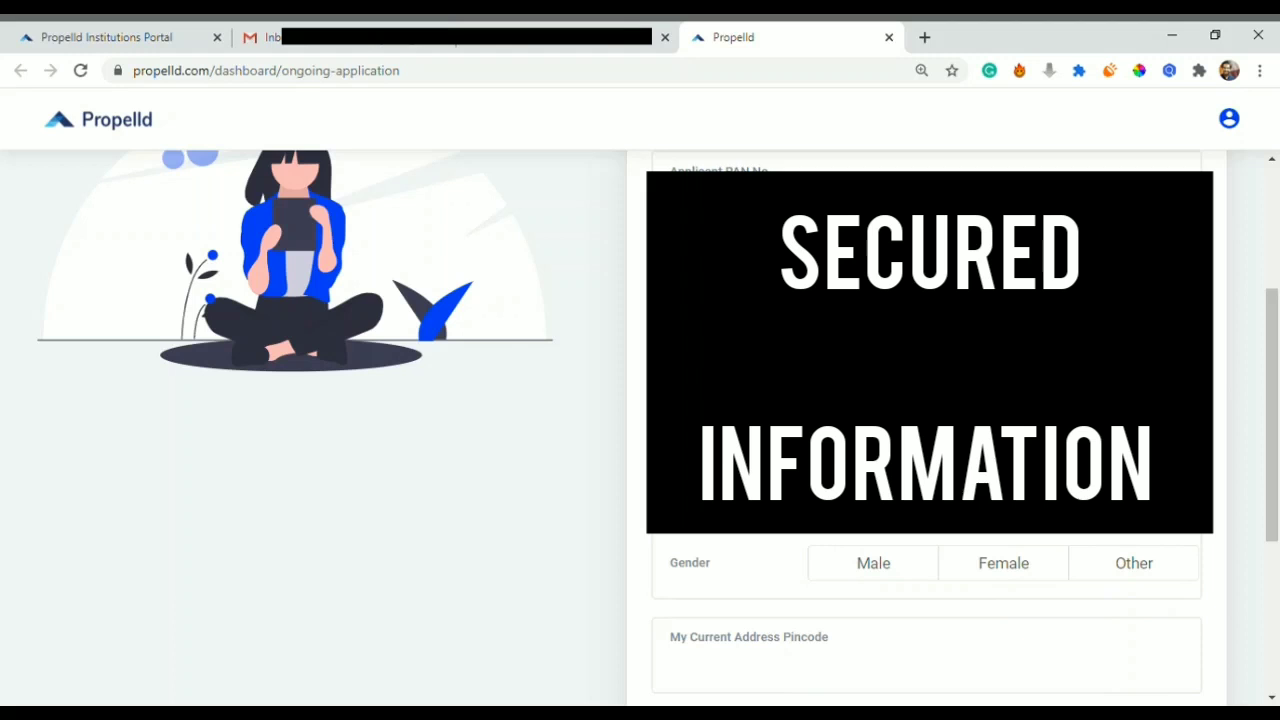
Fill the current address pincode from the autofill suggestion and consent to Experian credit sharing.
{"action": "scroll", "coordinate": [729, 563], "scroll_direction": "down", "scroll_amount": 1}
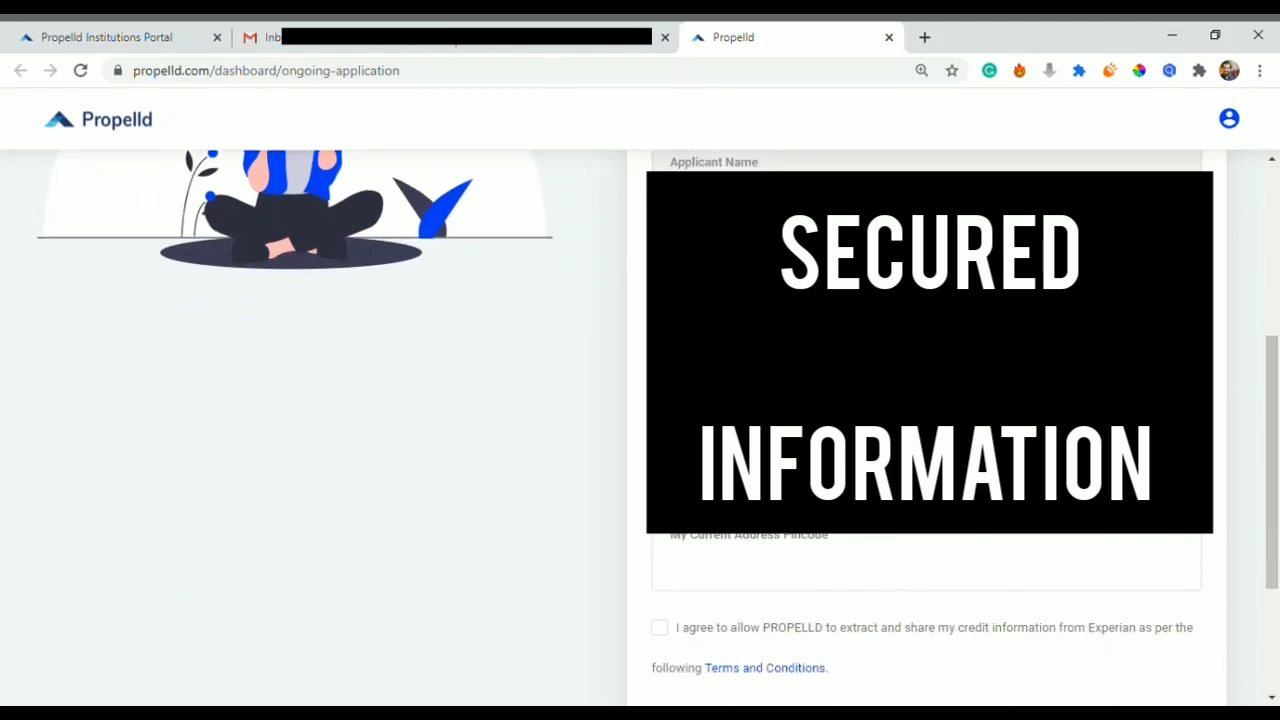
{"action": "left_click", "coordinate": [725, 548]}
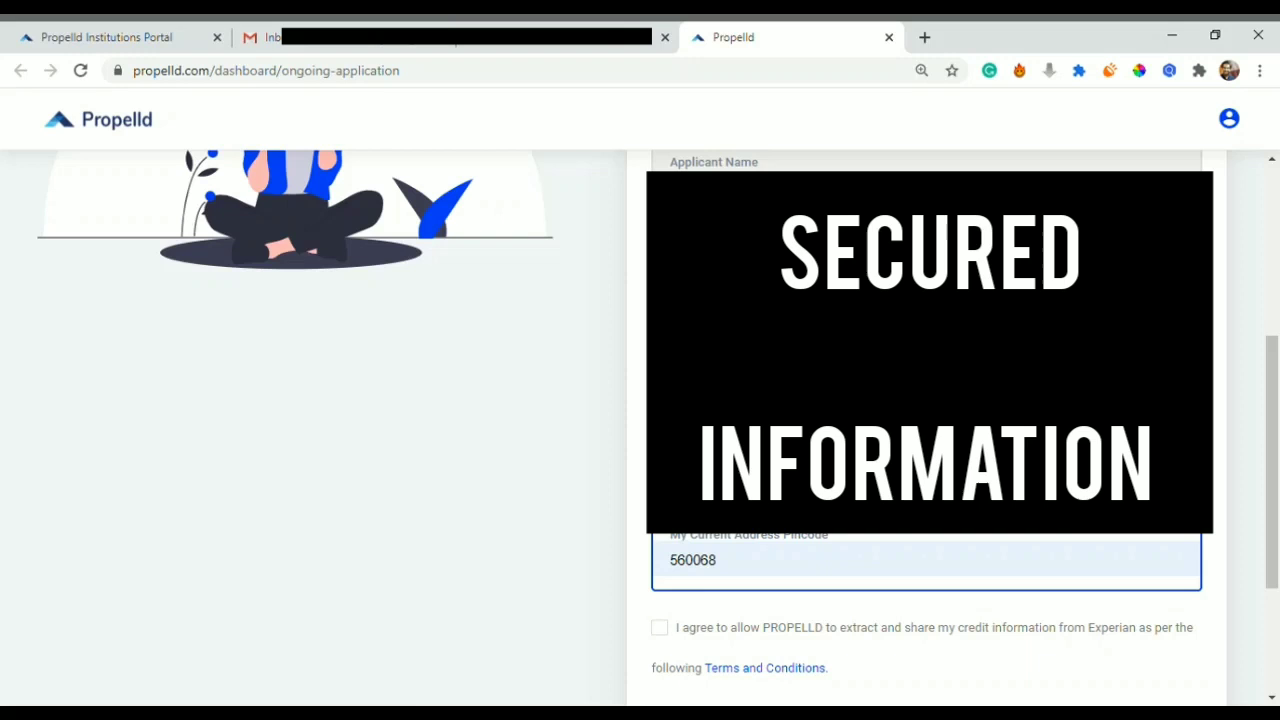
{"action": "key", "text": "Return"}
{"action": "scroll", "coordinate": [748, 583], "scroll_direction": "down", "scroll_amount": 3}
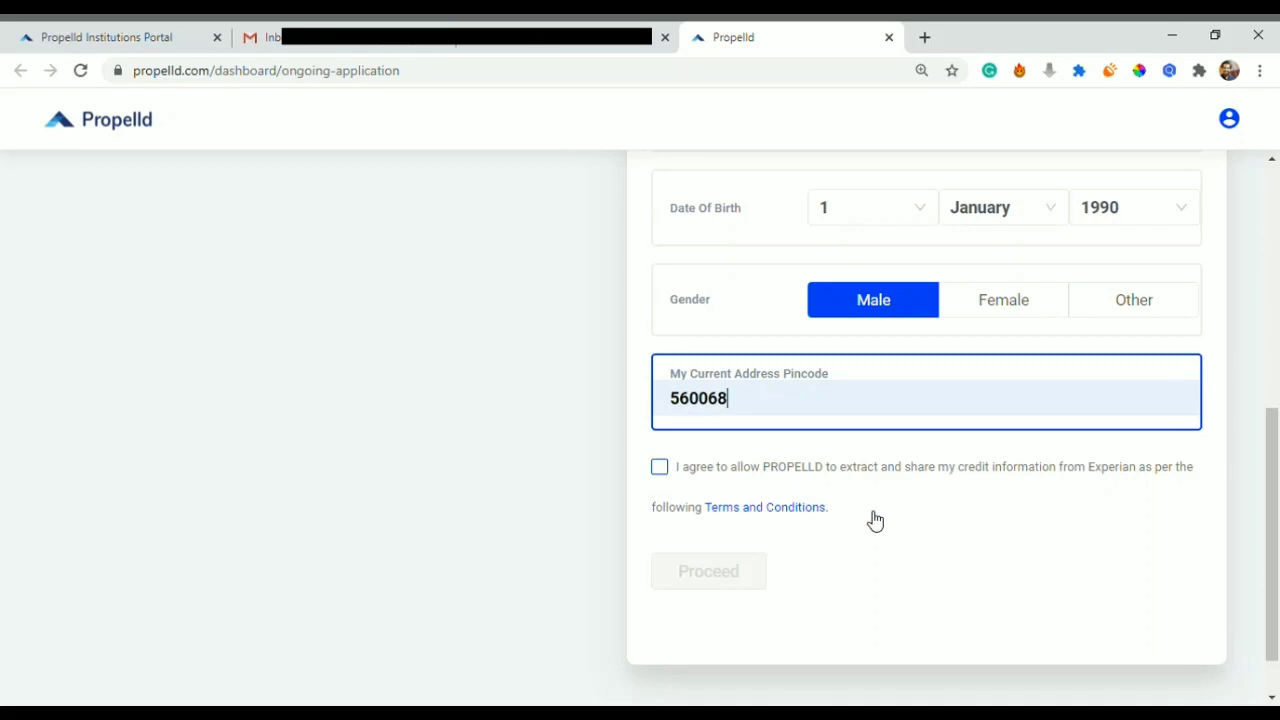
{"action": "left_click", "coordinate": [661, 474]}
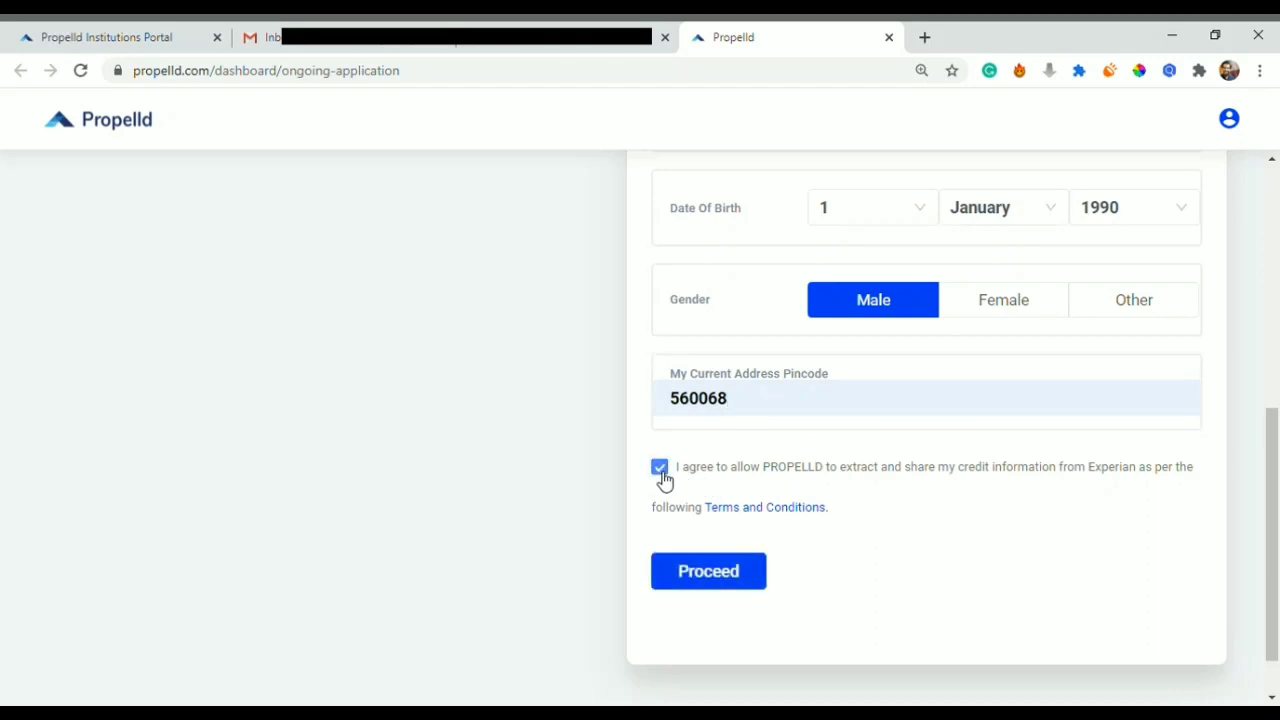
Submit the student details, resend the mobile OTP, then enter and confirm the six-digit code.
{"action": "left_click", "coordinate": [690, 571]}
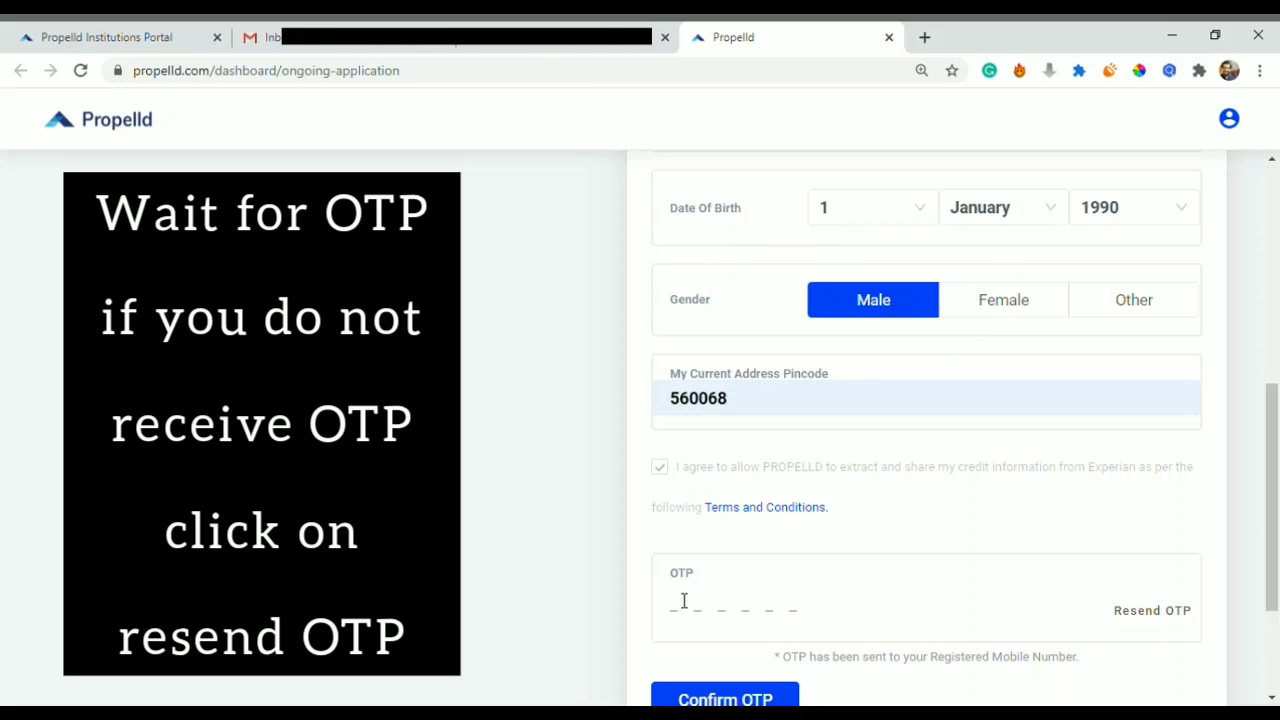
{"action": "left_click", "coordinate": [1173, 612]}
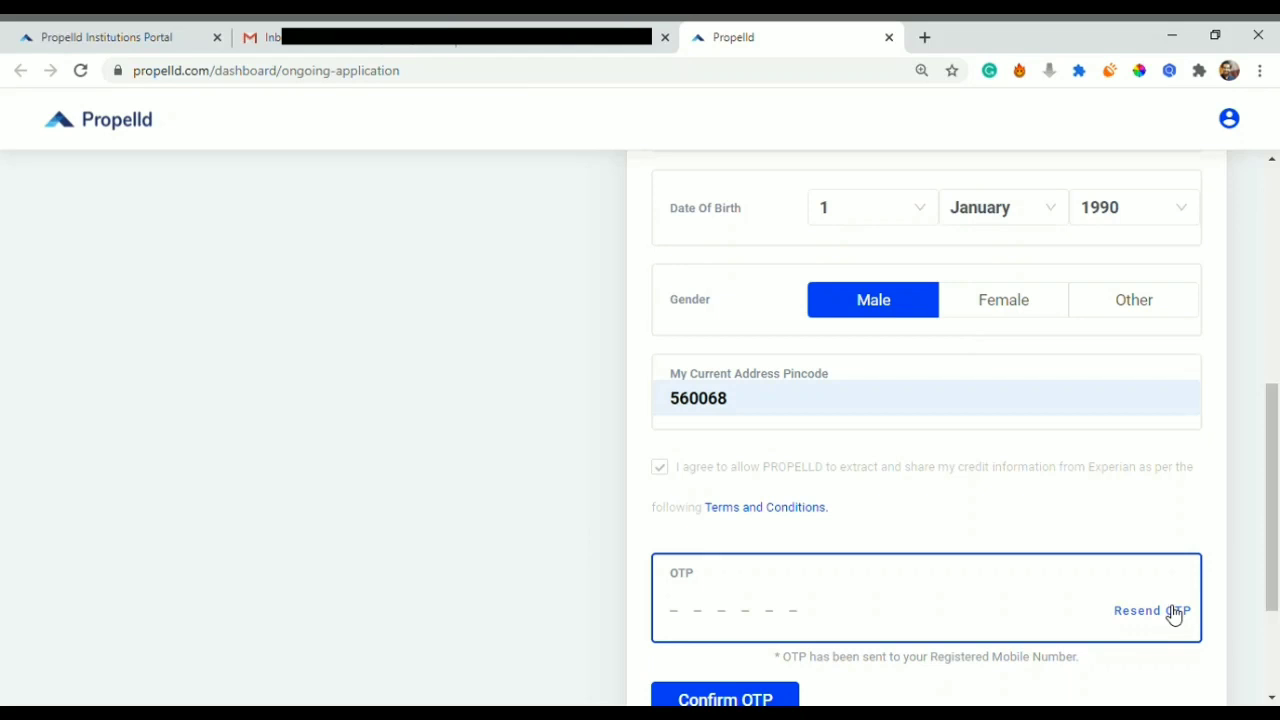
{"action": "left_click", "coordinate": [680, 606]}
{"action": "scroll", "coordinate": [614, 664], "scroll_direction": "down", "scroll_amount": 1}
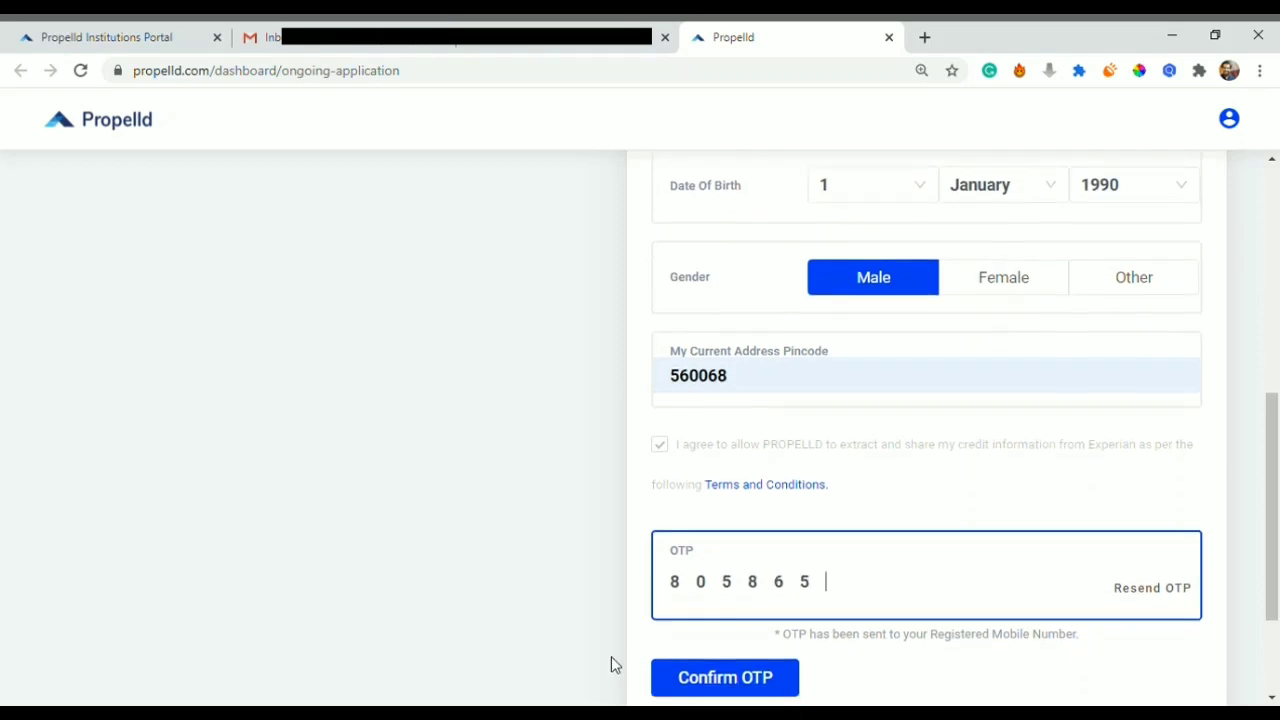
{"action": "scroll", "coordinate": [611, 656], "scroll_direction": "down", "scroll_amount": 1}
{"action": "left_click", "coordinate": [718, 545]}
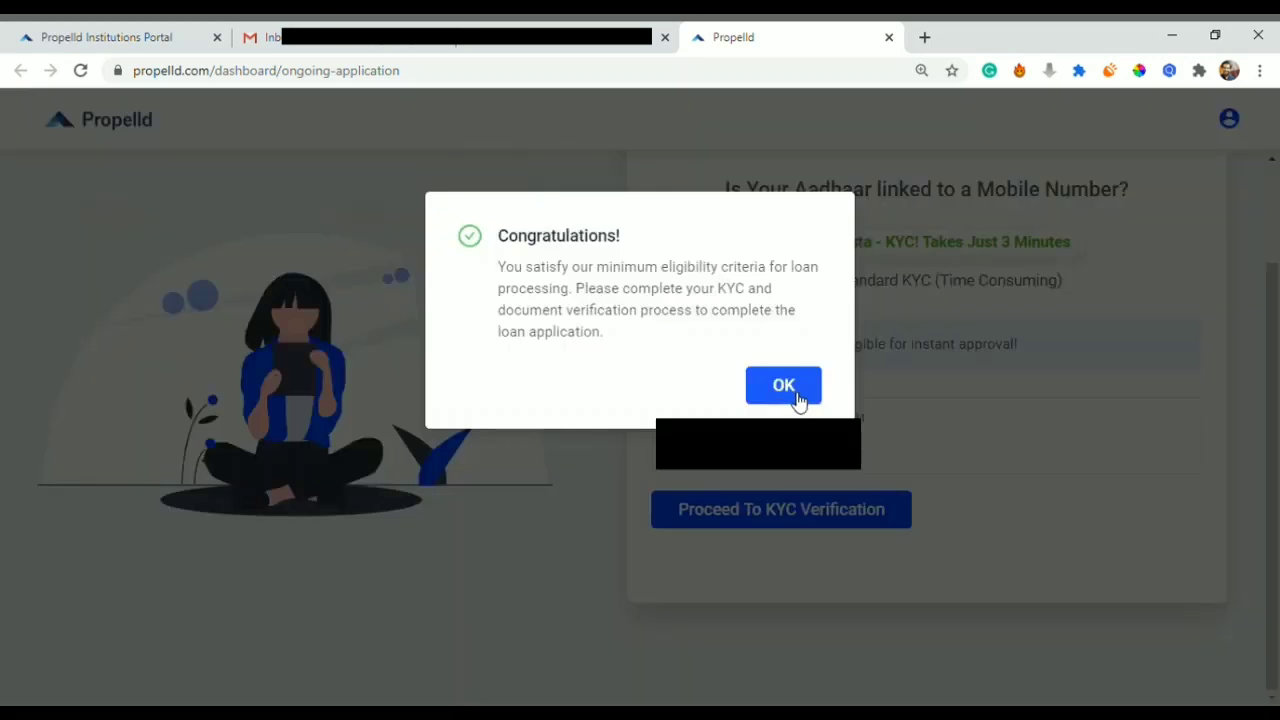
Dismiss the congratulations message, answer Yes to Aadhaar-linked mobile, and proceed to KYC verification.
{"action": "left_click", "coordinate": [791, 396]}
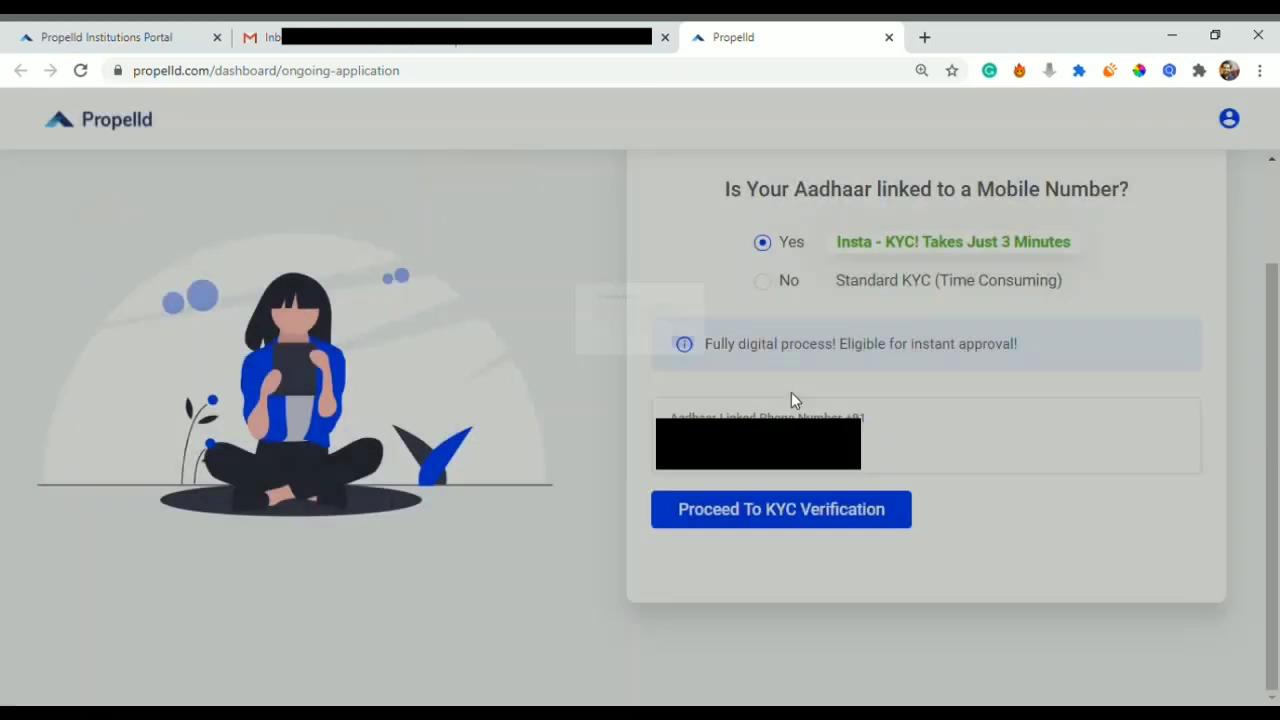
{"action": "scroll", "coordinate": [686, 277], "scroll_direction": "up", "scroll_amount": 1}
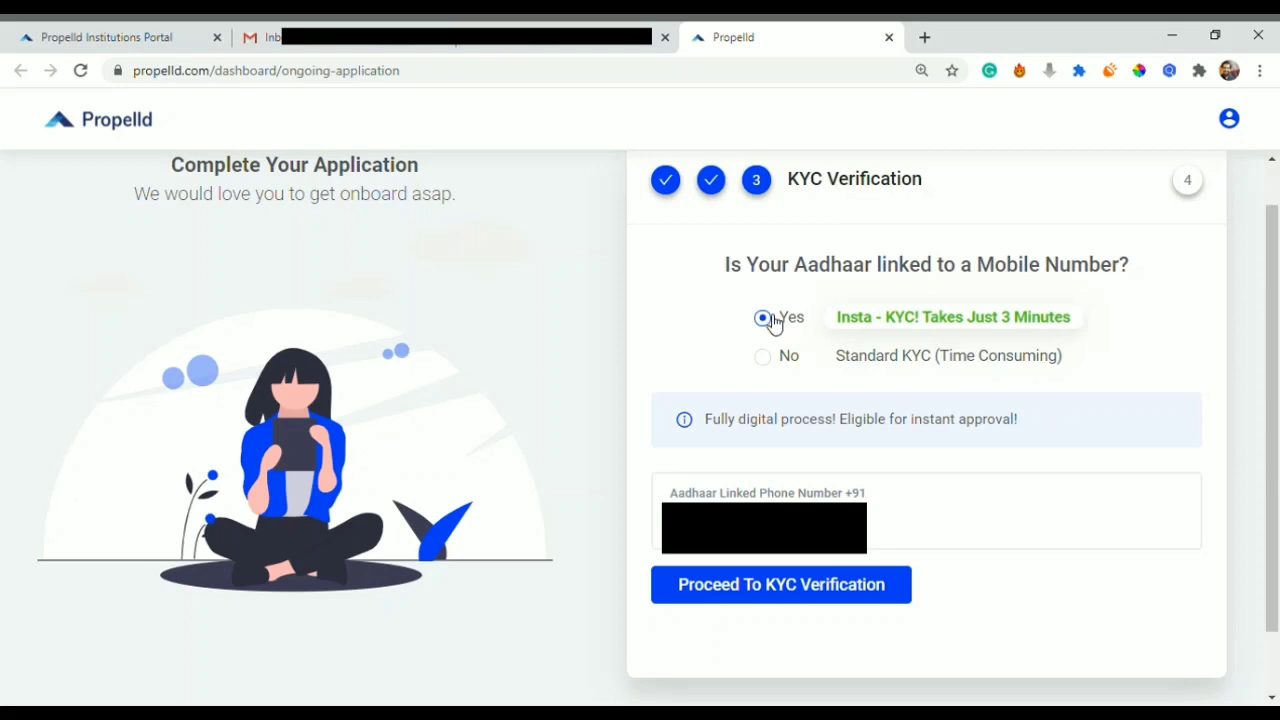
{"action": "left_click", "coordinate": [766, 367]}
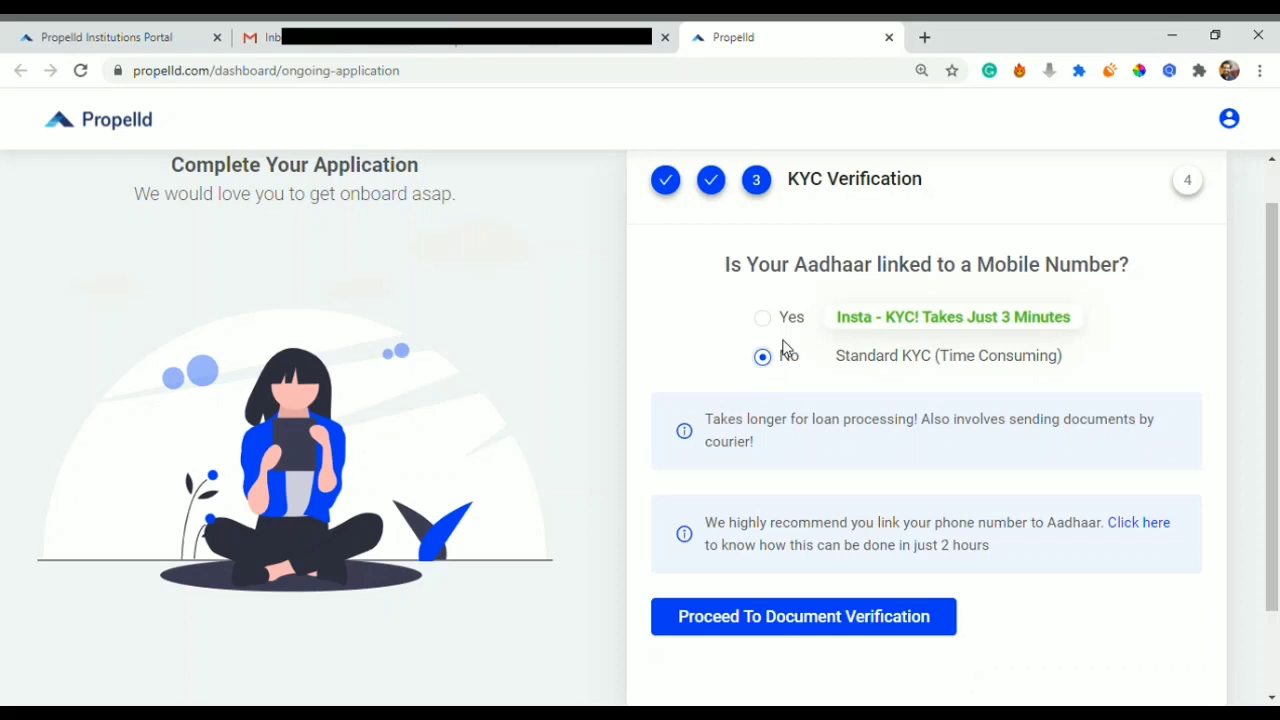
{"action": "left_click", "coordinate": [791, 316]}
{"action": "left_click", "coordinate": [791, 316]}
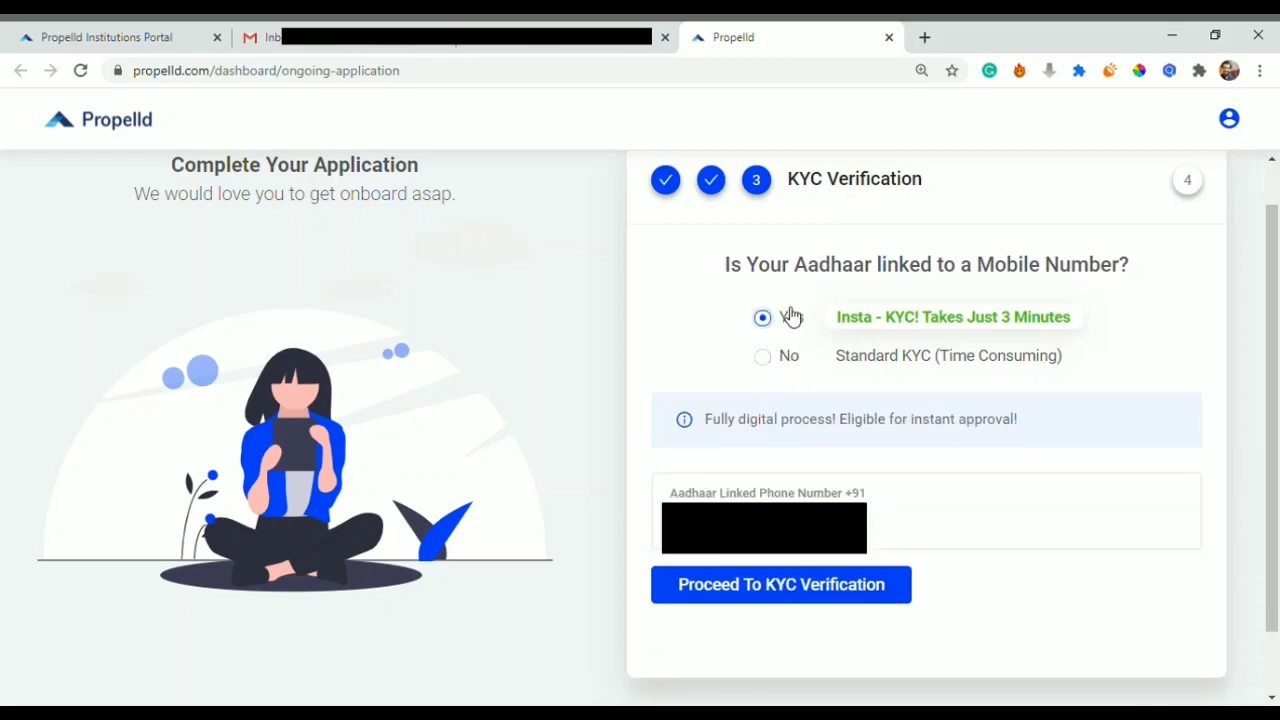
{"action": "left_click", "coordinate": [765, 528]}
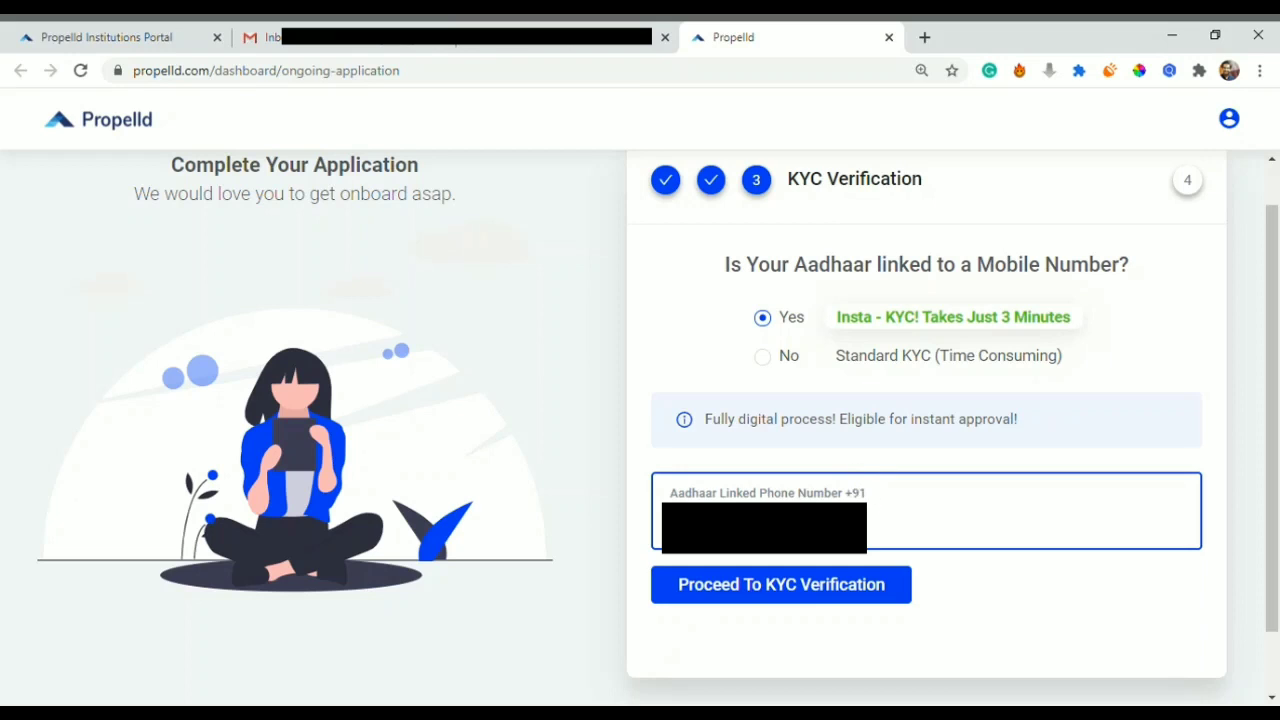
{"action": "left_click", "coordinate": [762, 590]}
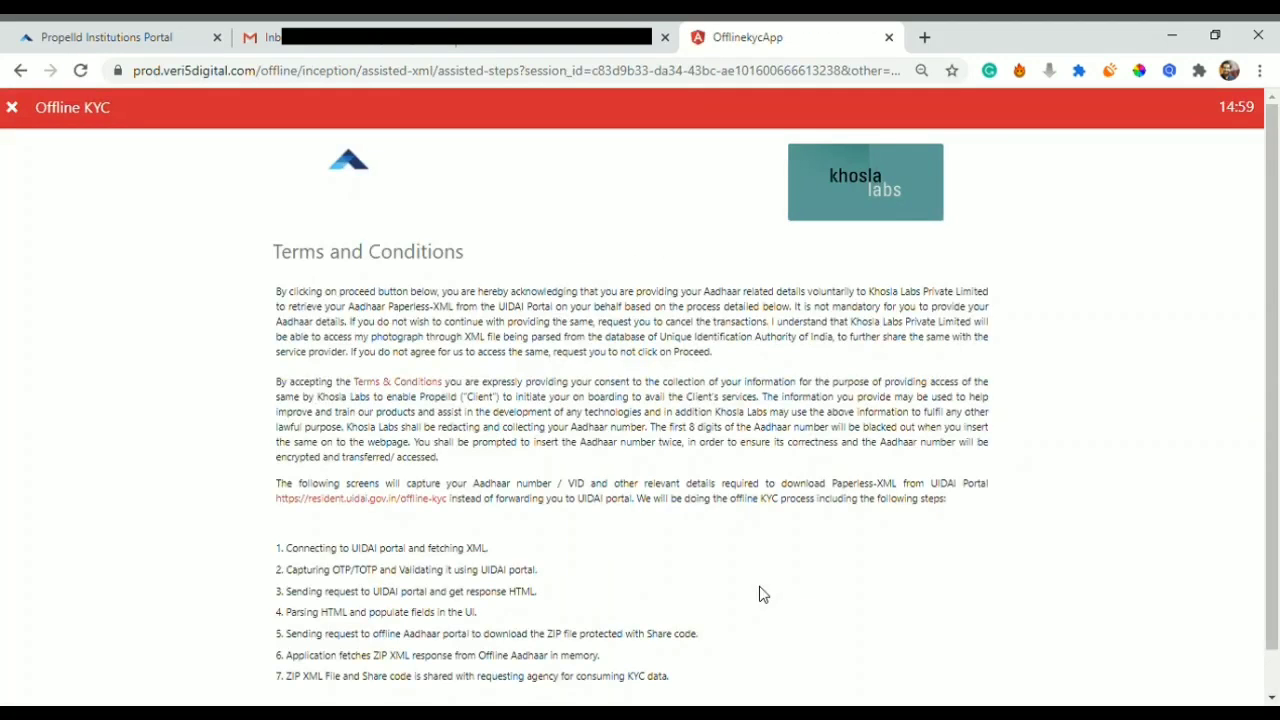
Read through the Offline KYC Terms and Conditions down to the Proceed button.
{"action": "scroll", "coordinate": [760, 594], "scroll_direction": "down", "scroll_amount": 1}
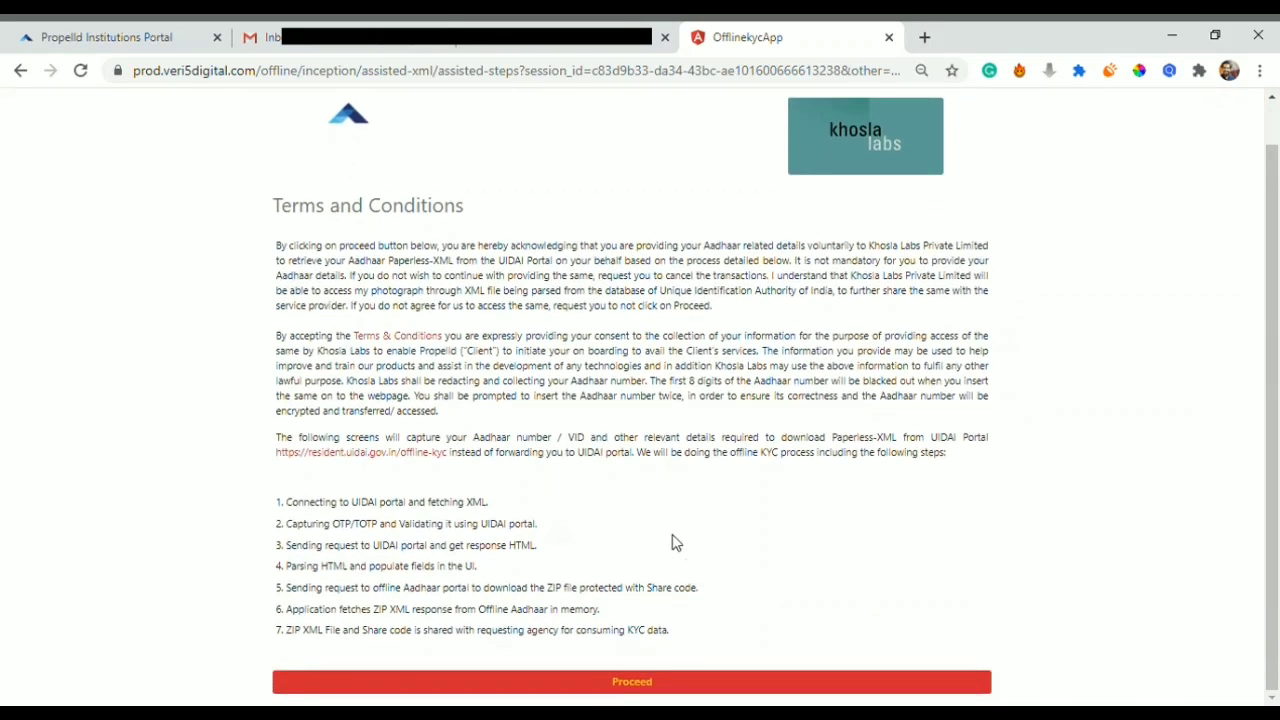
{"action": "scroll", "coordinate": [671, 543], "scroll_direction": "up", "scroll_amount": 1}
{"action": "scroll", "coordinate": [673, 542], "scroll_direction": "down", "scroll_amount": 1}
Accept the terms, enter the Aadhaar number and security code, and request an OTP by SMS.
{"action": "left_click", "coordinate": [653, 684]}
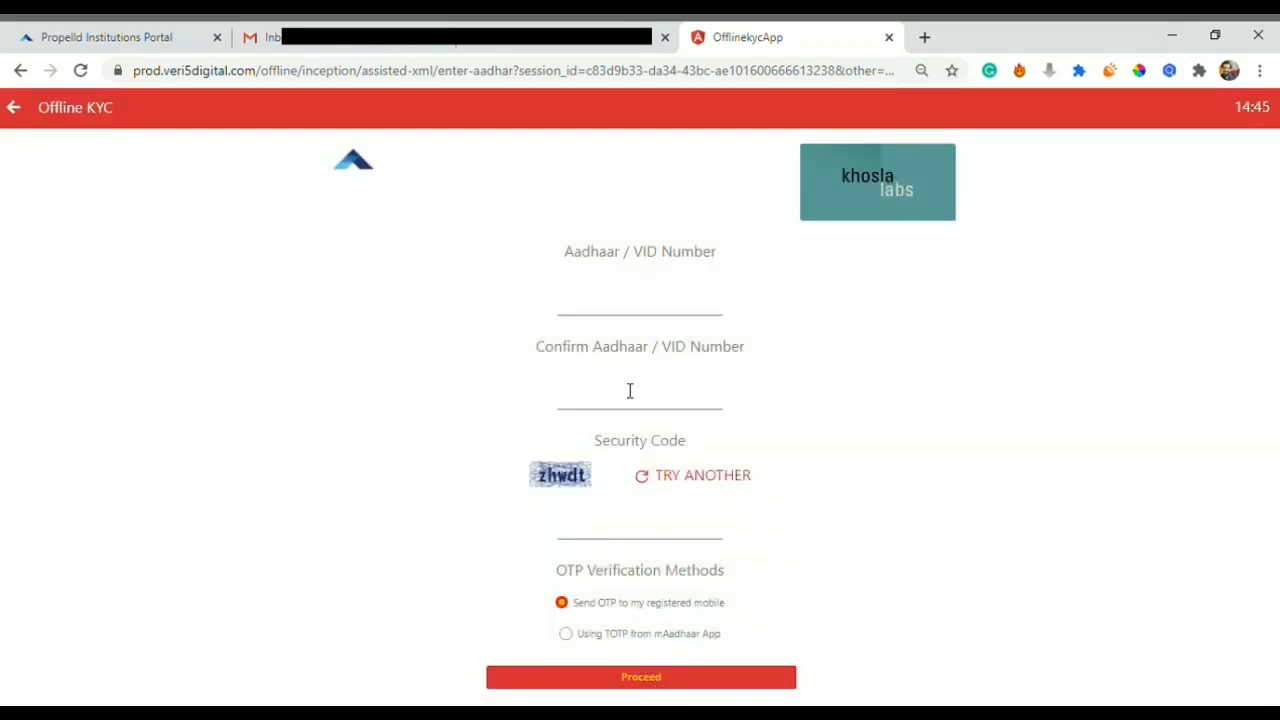
{"action": "left_click", "coordinate": [614, 309]}
{"action": "type", "text": "4"}
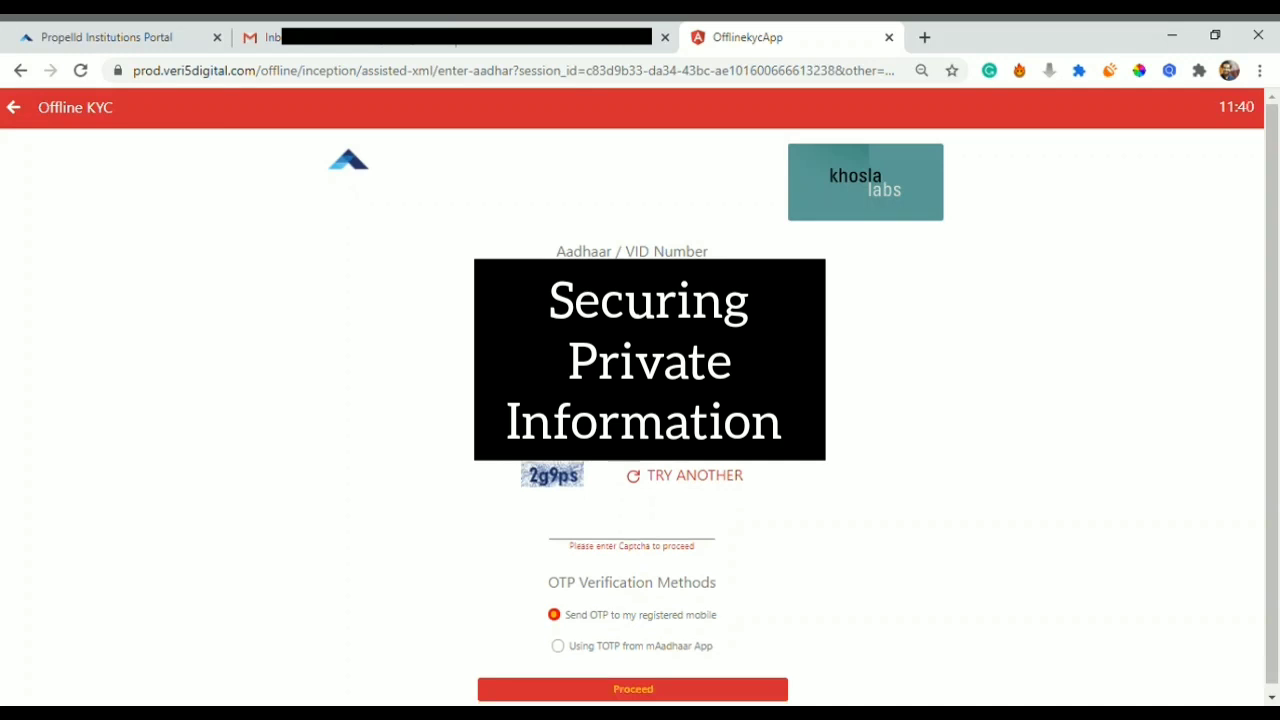
{"action": "left_click", "coordinate": [629, 523]}
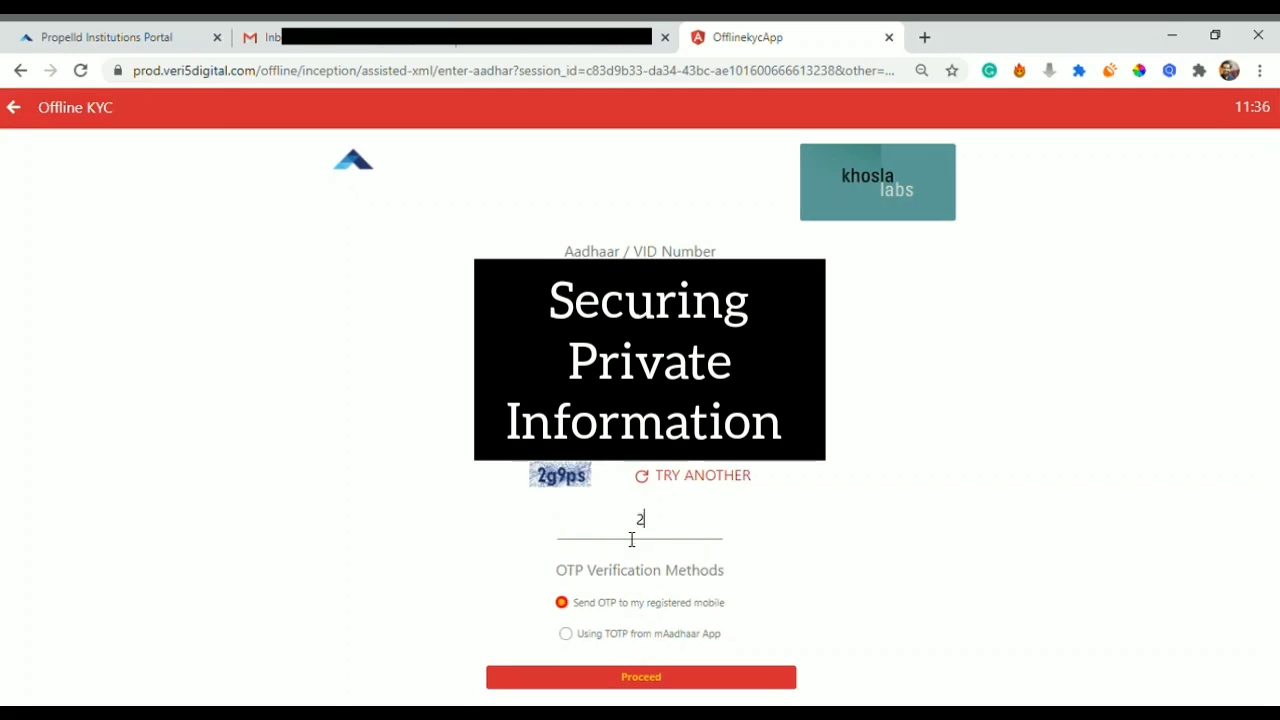
{"action": "key", "text": "BackSpace"}
{"action": "left_click", "coordinate": [620, 679]}
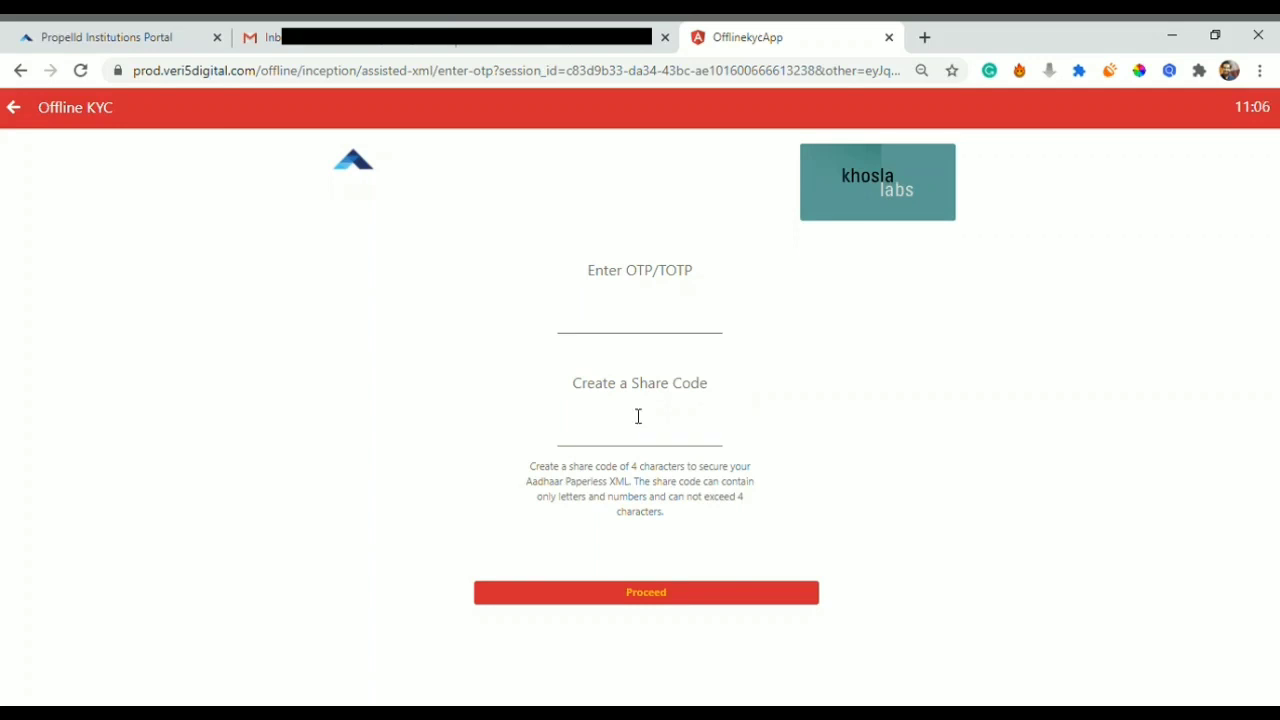
Enter the received OTP and create a four-character share code.
{"action": "left_click", "coordinate": [635, 331]}
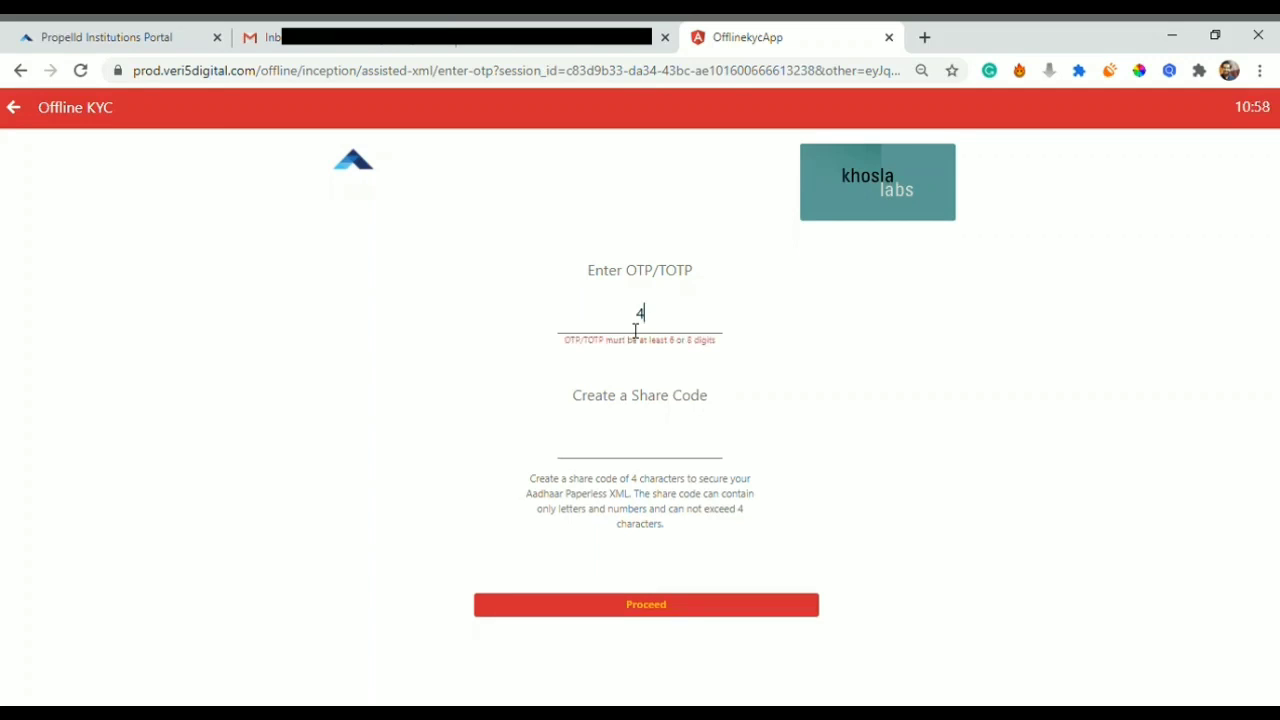
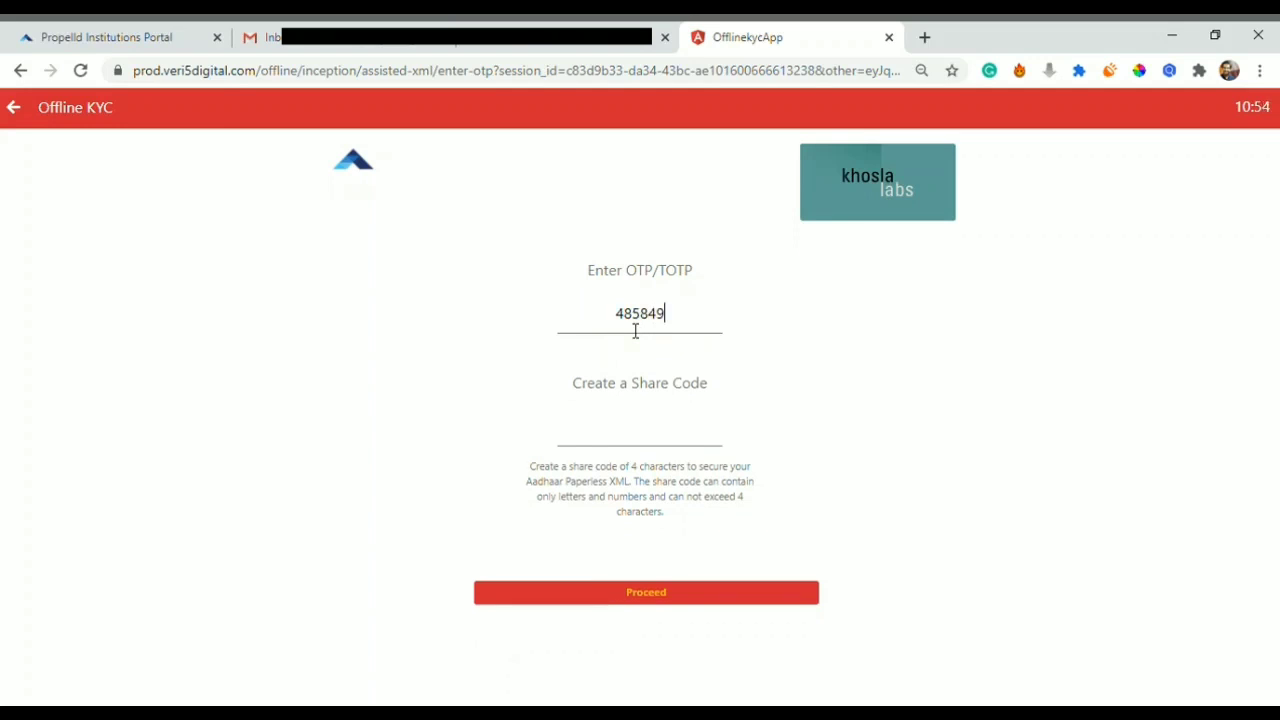
{"action": "left_click", "coordinate": [642, 440]}
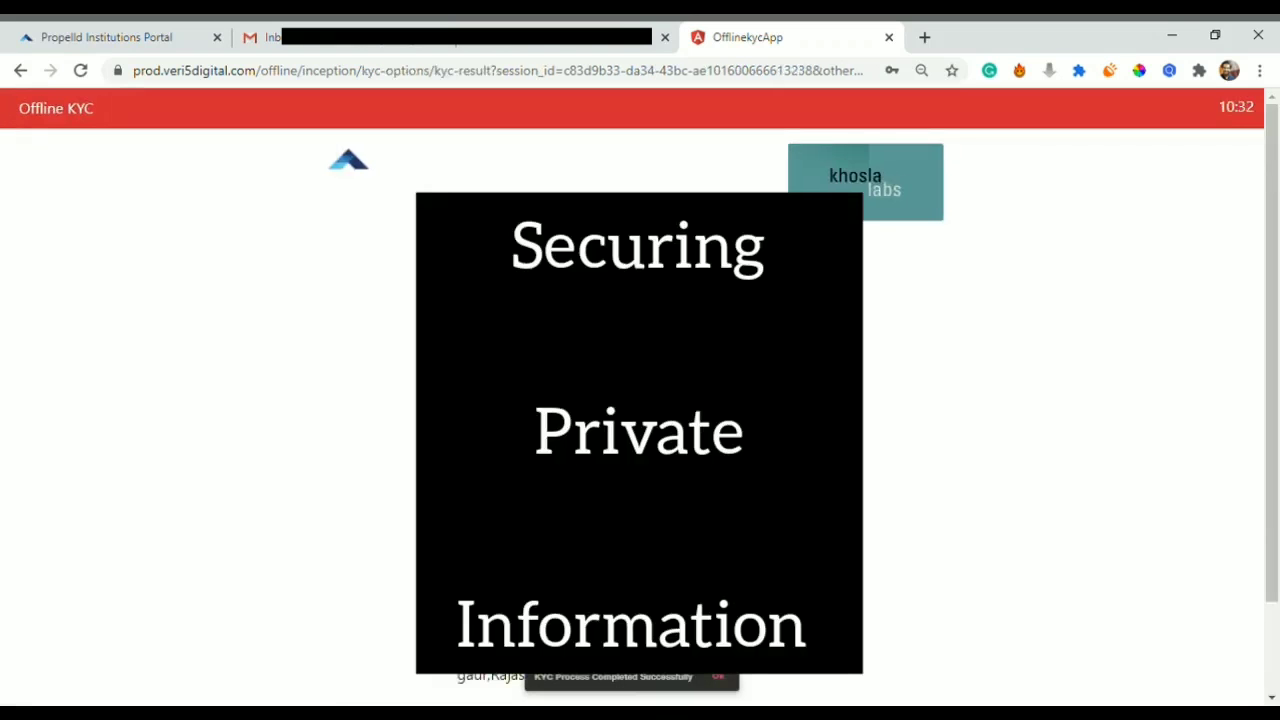
Scroll down the Final KYC Result page.
{"action": "scroll", "coordinate": [640, 400], "scroll_direction": "down", "scroll_amount": 1}
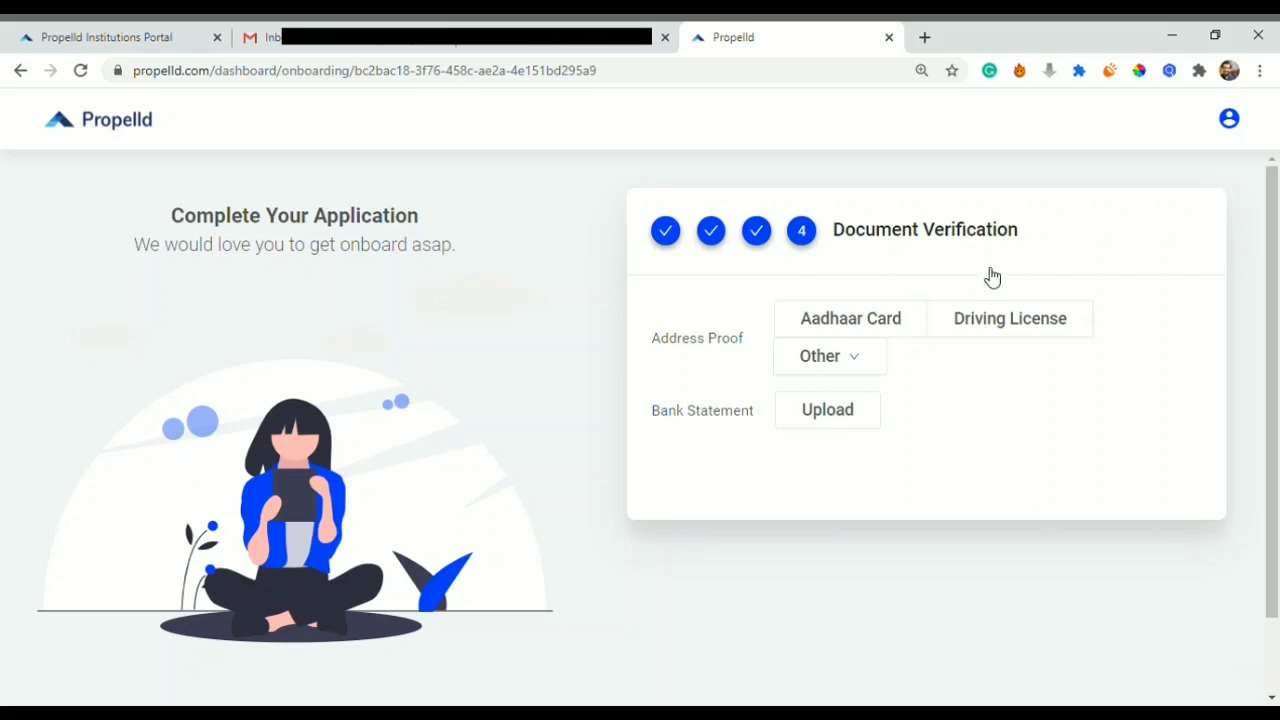
Look over the Other documents list (Voter Id, Passport), then pick Aadhaar Card as address proof.
{"action": "left_click", "coordinate": [877, 366]}
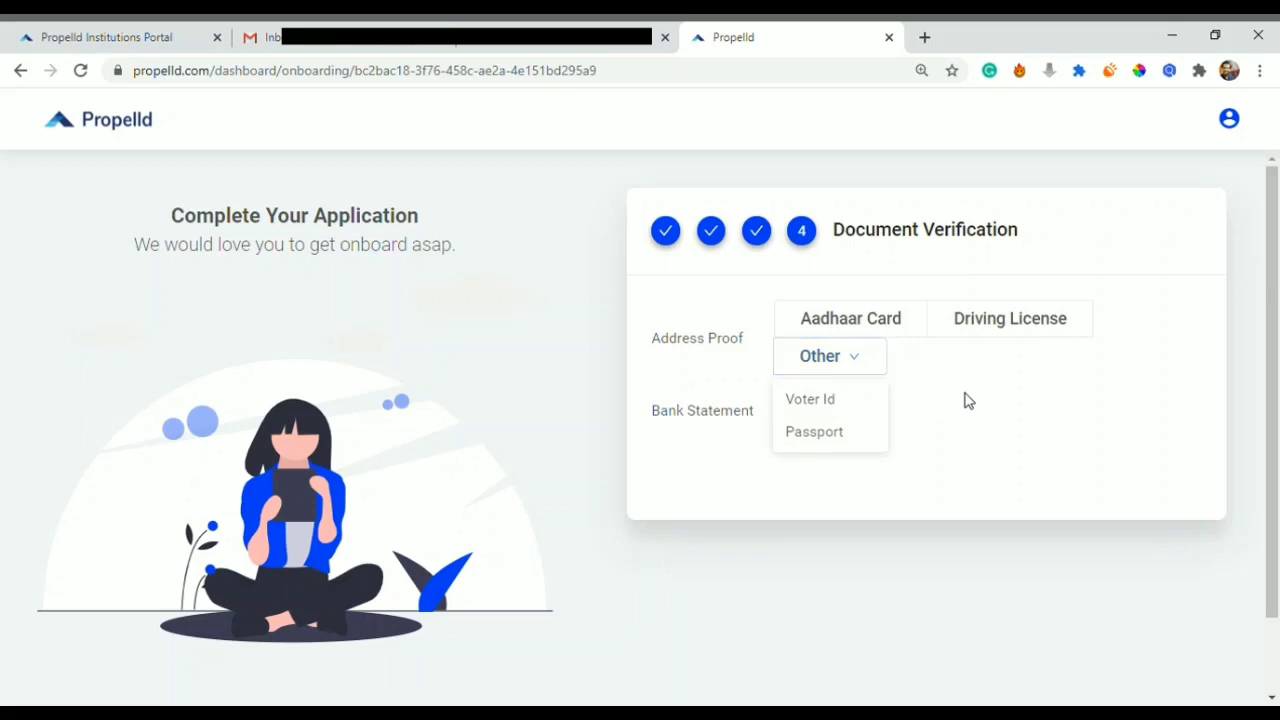
{"action": "left_click", "coordinate": [860, 358]}
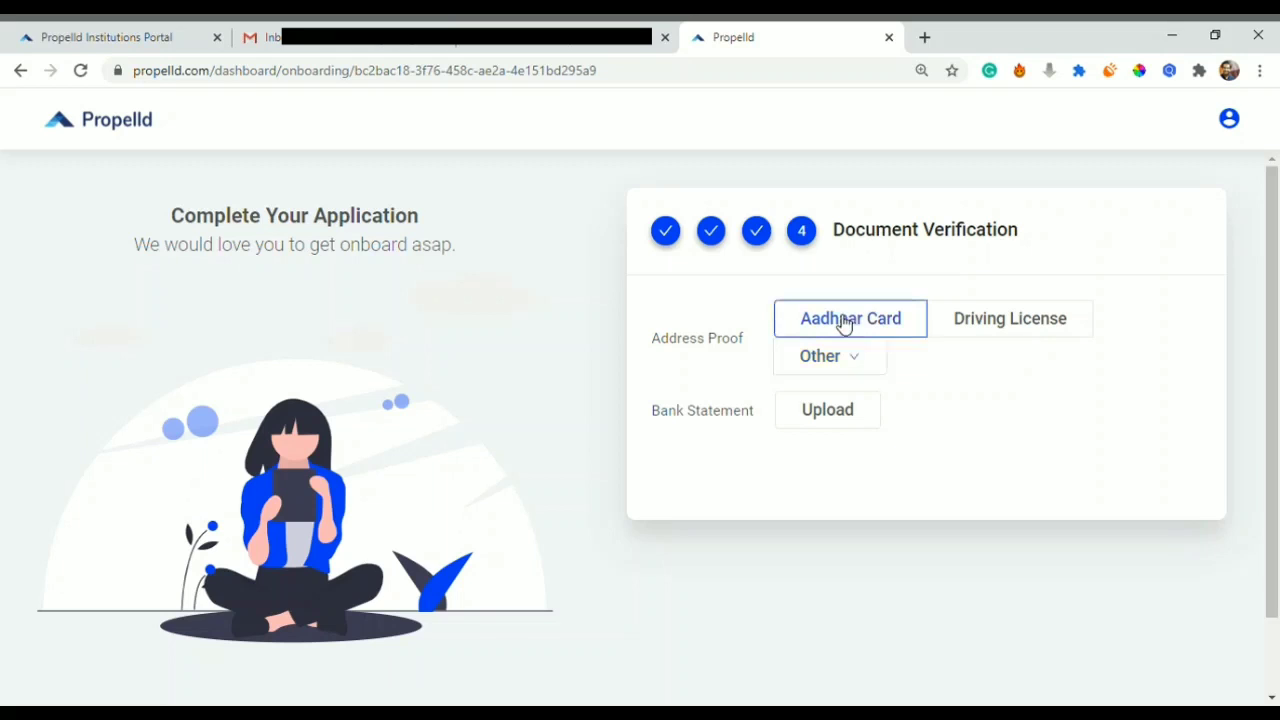
{"action": "left_click", "coordinate": [840, 320]}
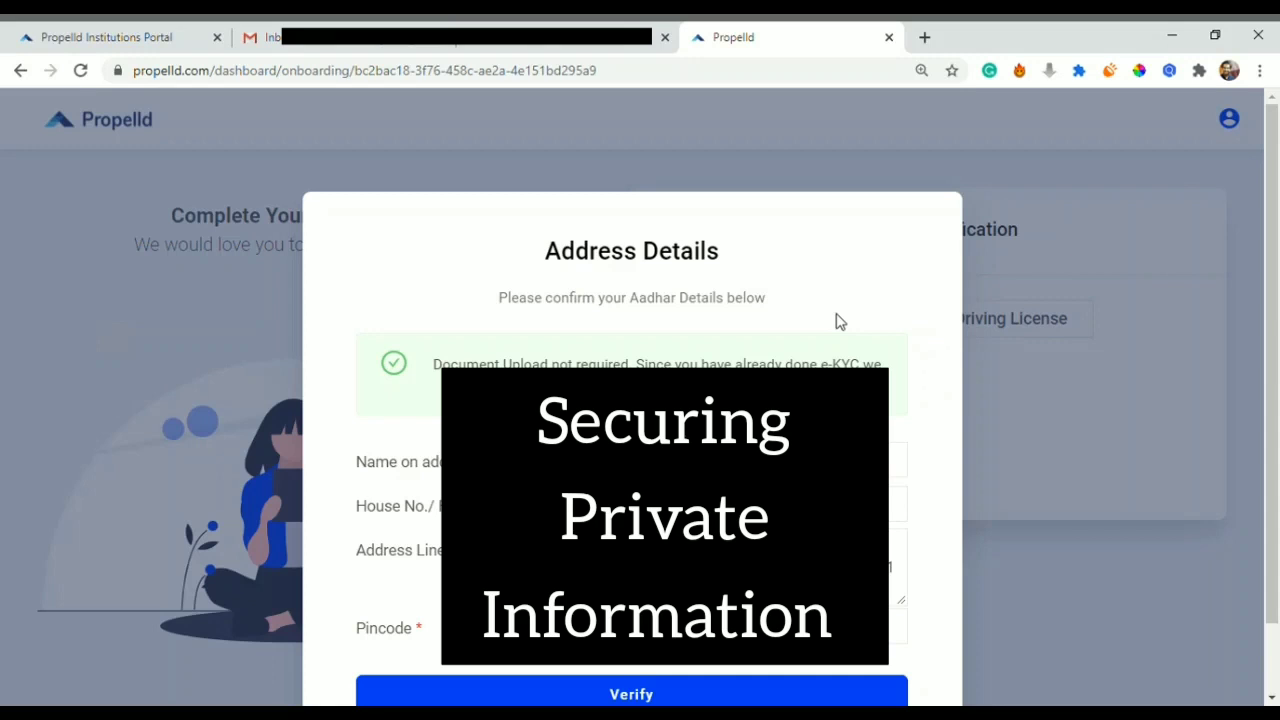
Check the Address Details including House No., and verify the Aadhaar address.
{"action": "scroll", "coordinate": [840, 321], "scroll_direction": "down", "scroll_amount": 2}
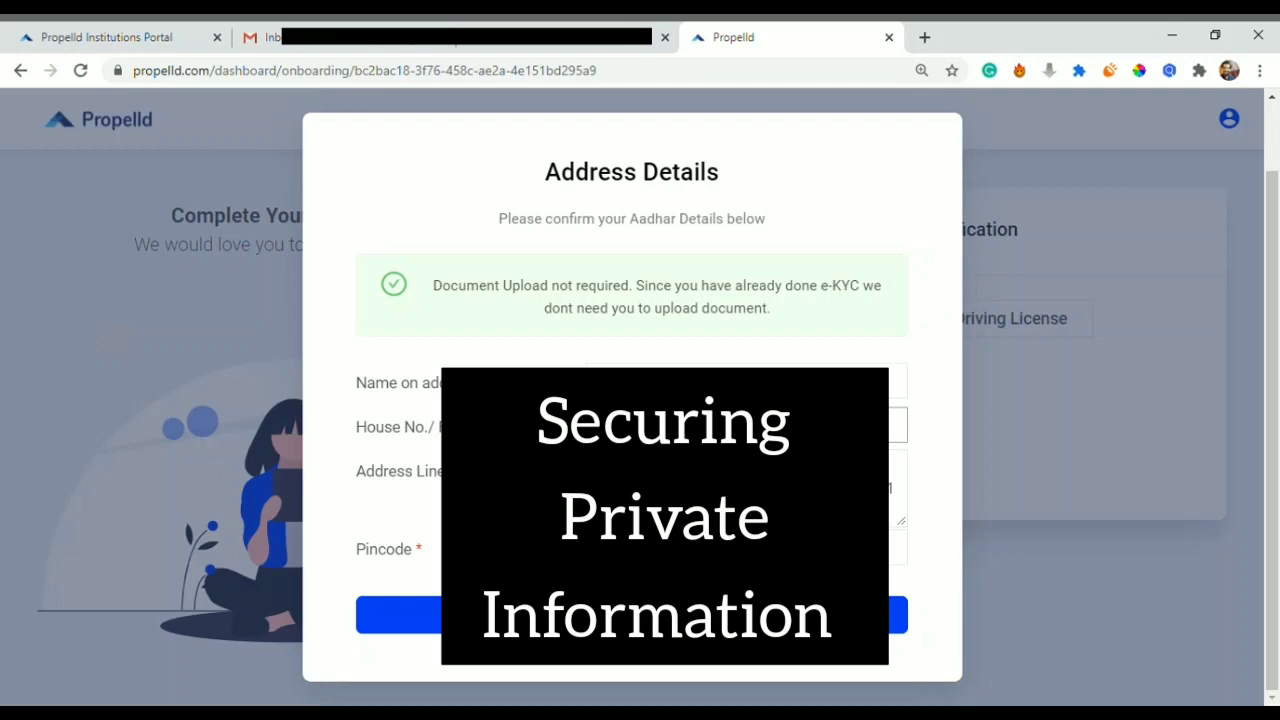
{"action": "left_click", "coordinate": [897, 426]}
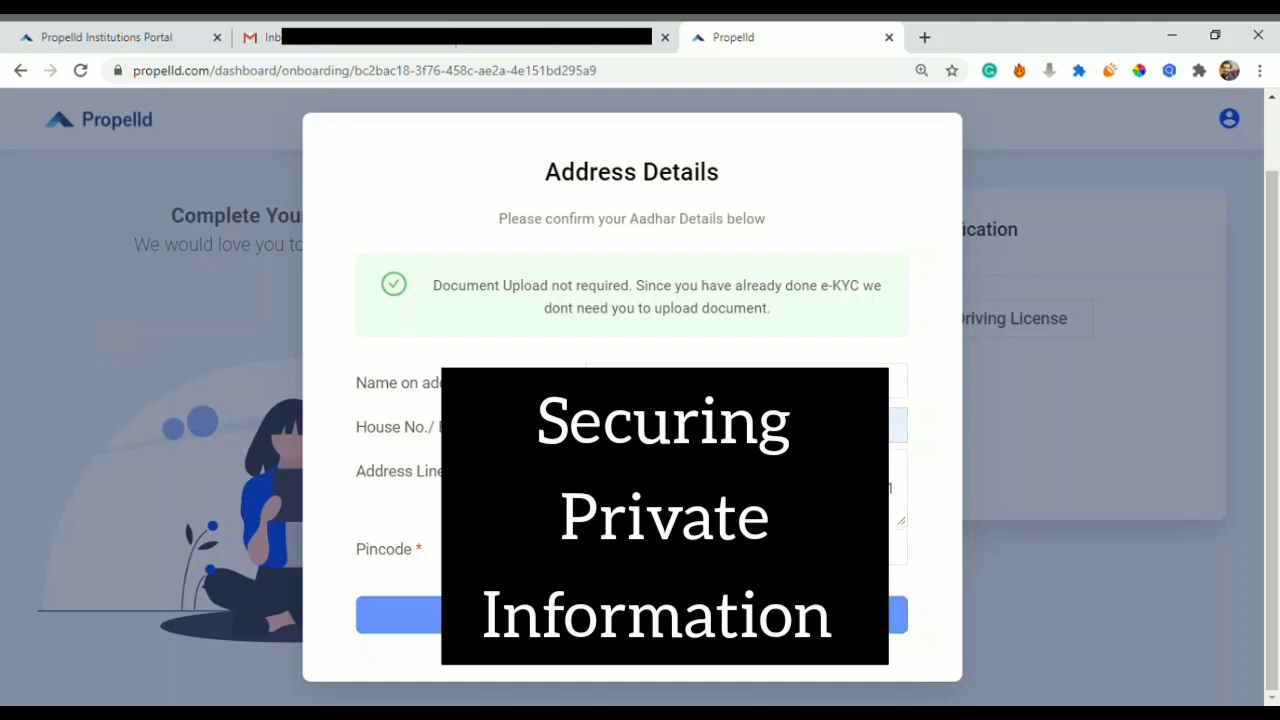
{"action": "left_click", "coordinate": [623, 611]}
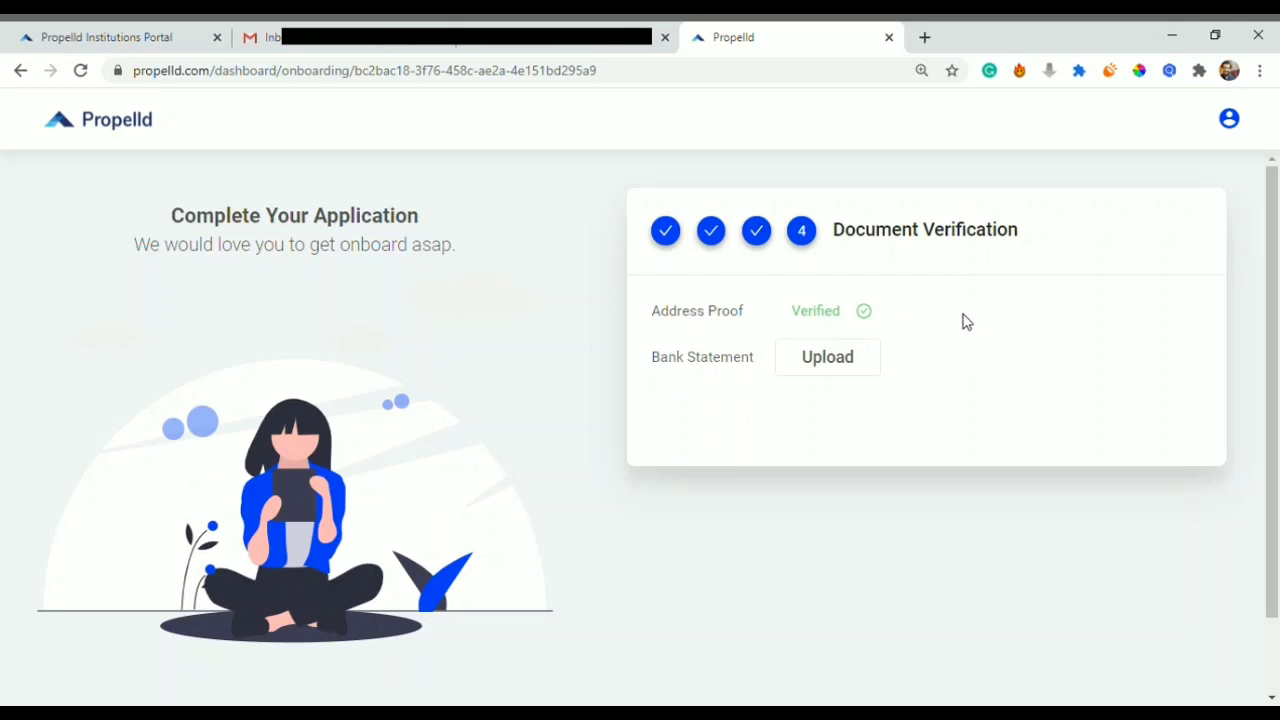
Open the salary account bank statement form and open the statement type list.
{"action": "left_click", "coordinate": [838, 368]}
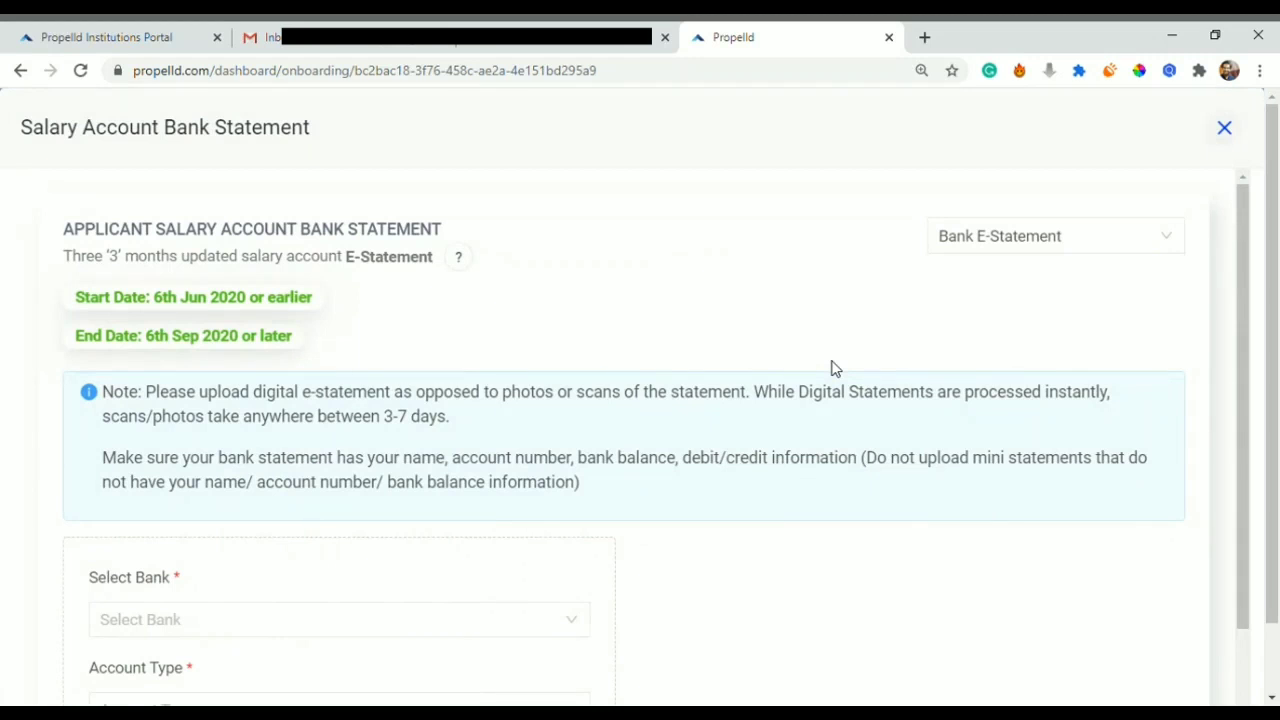
{"action": "scroll", "coordinate": [832, 367], "scroll_direction": "down", "scroll_amount": 2}
{"action": "scroll", "coordinate": [832, 367], "scroll_direction": "up", "scroll_amount": 2}
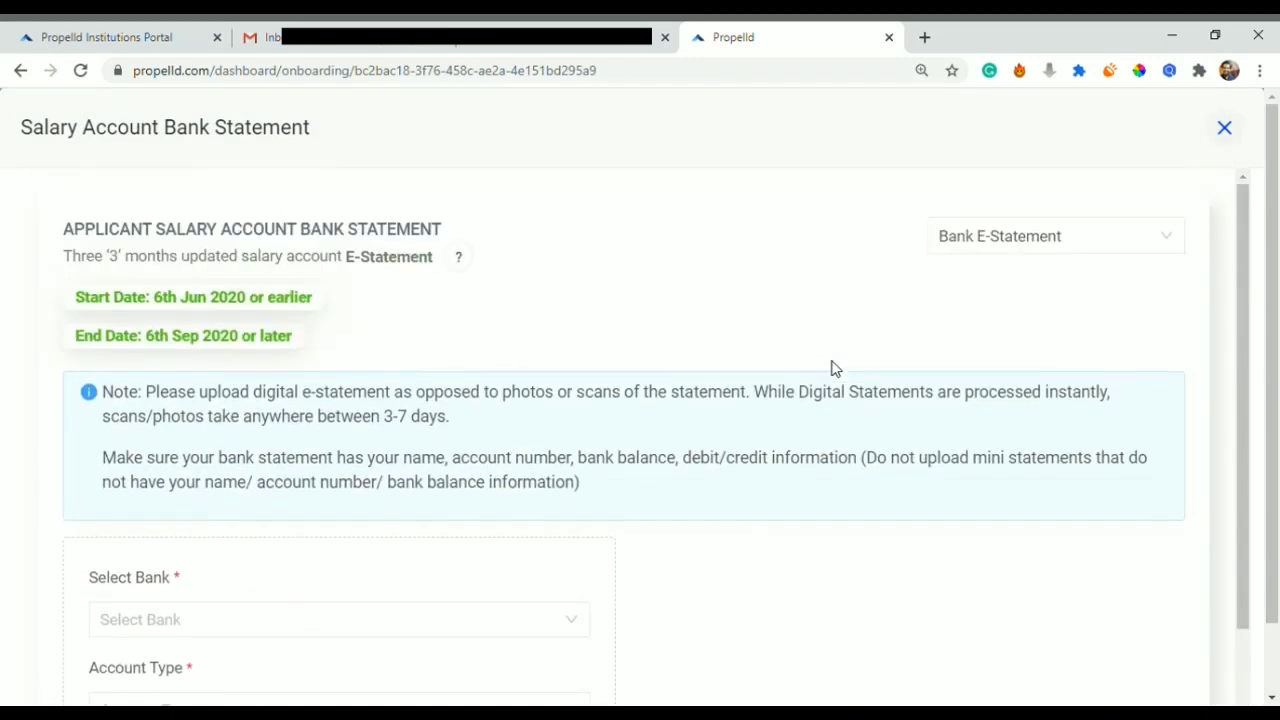
{"action": "left_click", "coordinate": [1058, 243]}
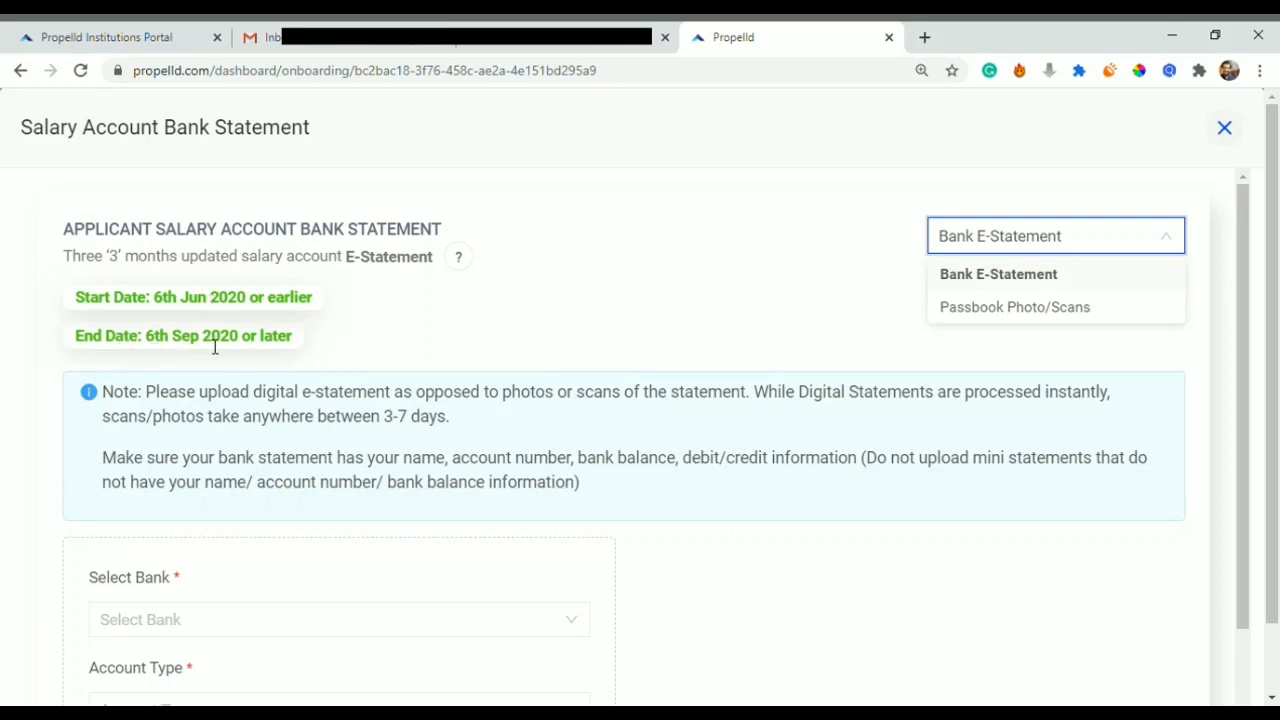
{"action": "left_click", "coordinate": [988, 277]}
{"action": "left_click", "coordinate": [1027, 247]}
Switch the statement type to Passbook Photo/Scans and pause the English guide video.
{"action": "left_click", "coordinate": [983, 310]}
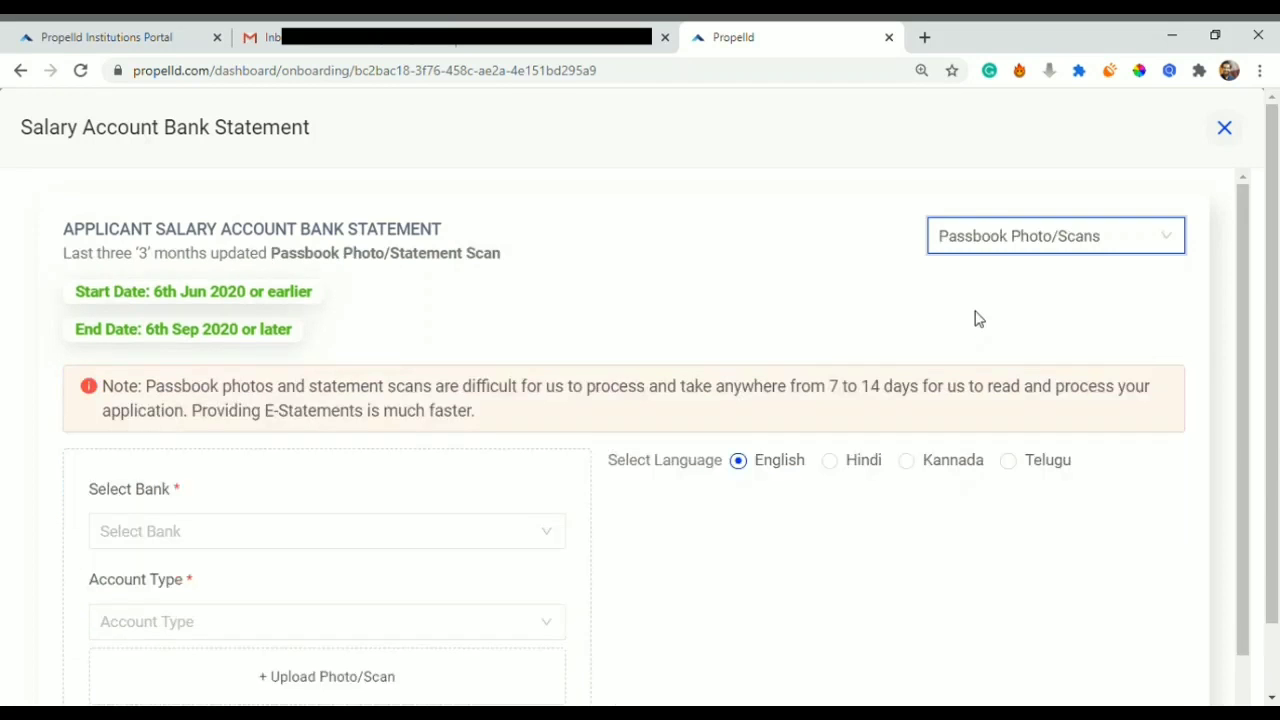
{"action": "scroll", "coordinate": [358, 437], "scroll_direction": "down", "scroll_amount": 2}
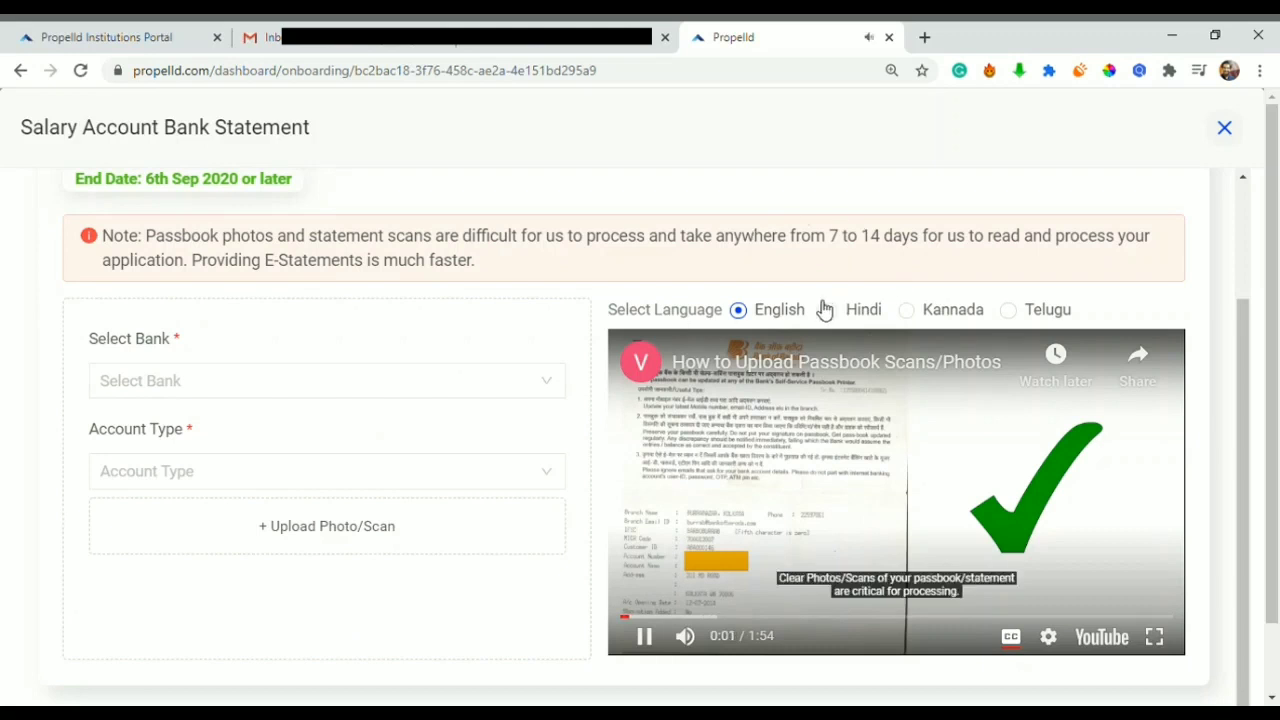
{"action": "left_click", "coordinate": [881, 334]}
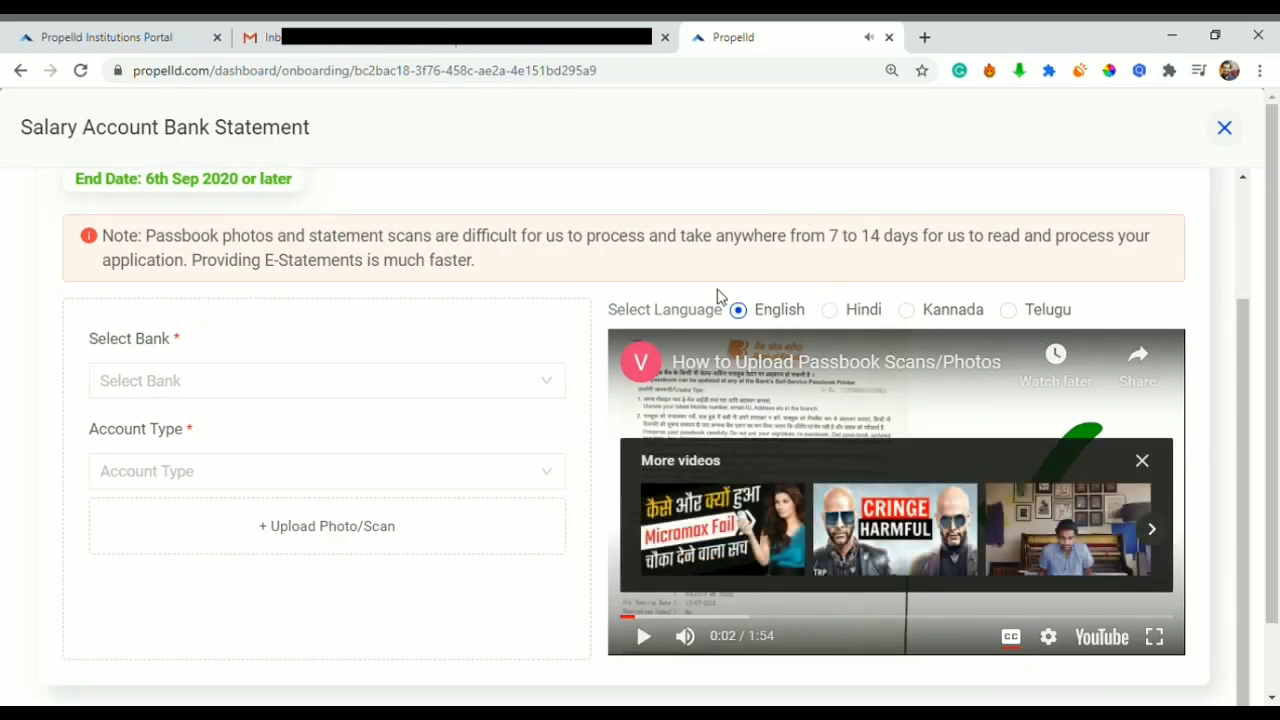
Switch the guide video to Hindi, pause it at 0:17, and close the suggested videos.
{"action": "left_click", "coordinate": [846, 315]}
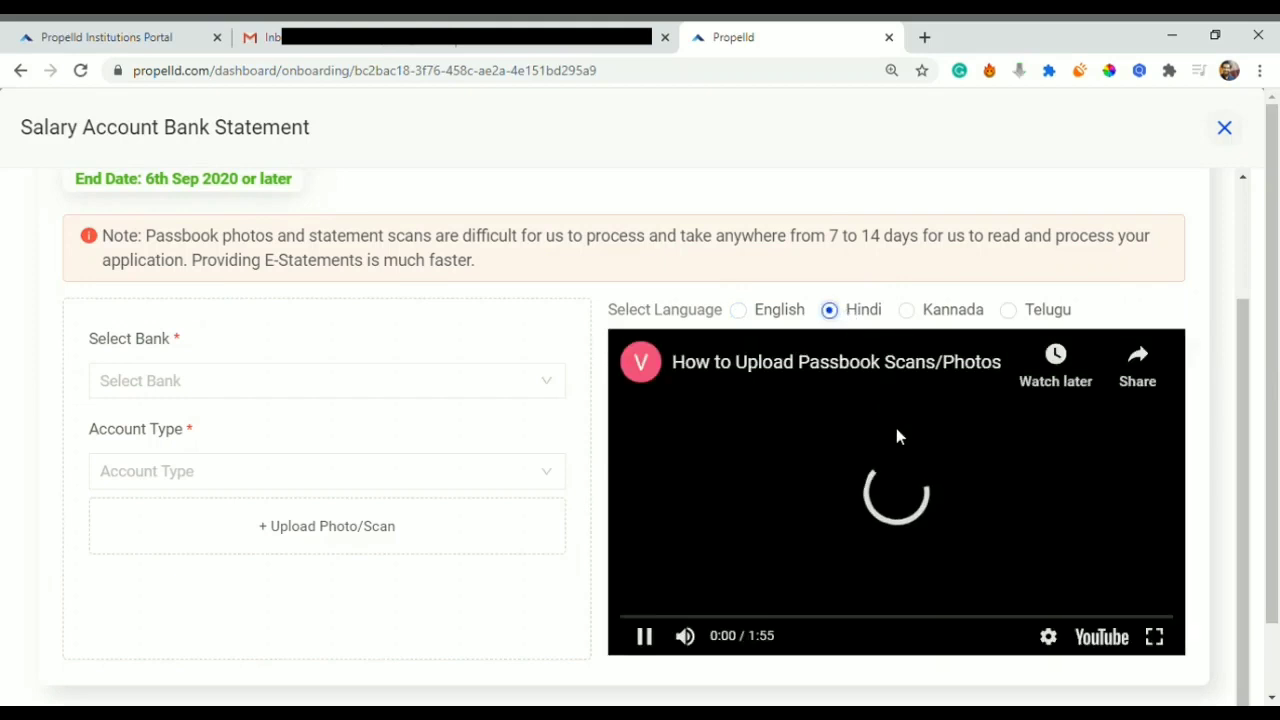
{"action": "left_click", "coordinate": [836, 589]}
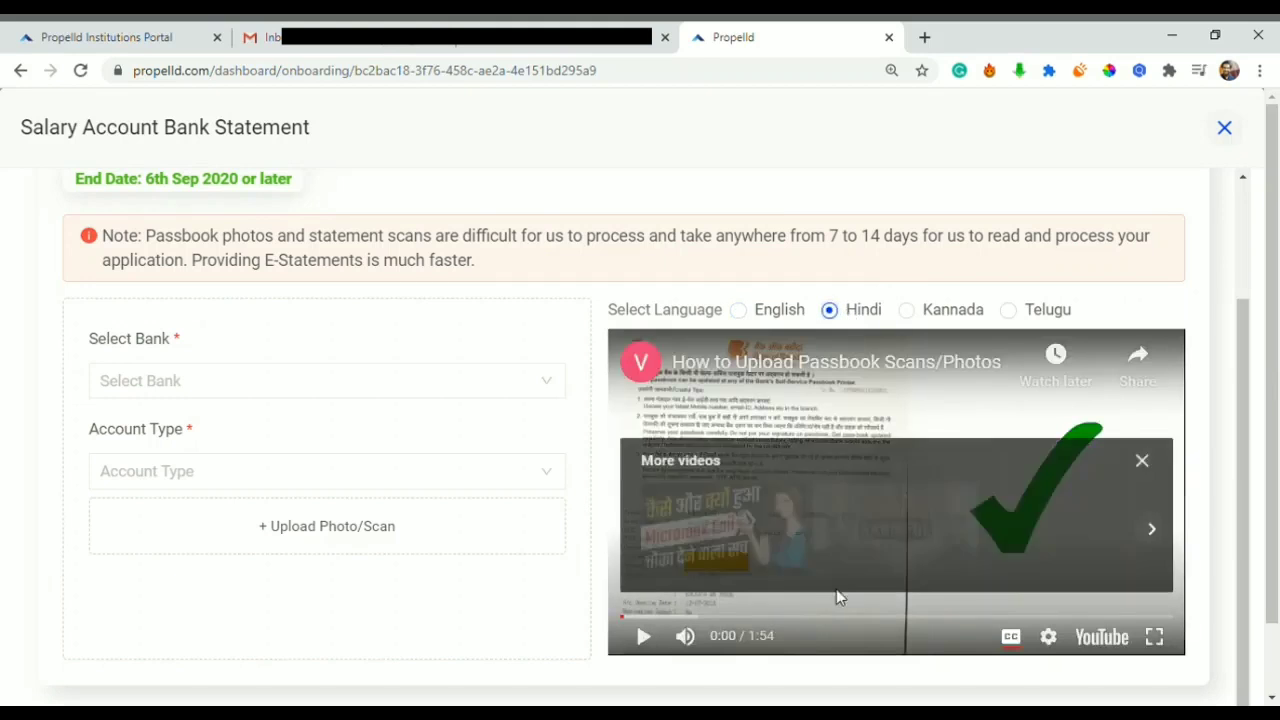
{"action": "left_click", "coordinate": [850, 589]}
{"action": "left_click", "coordinate": [878, 589]}
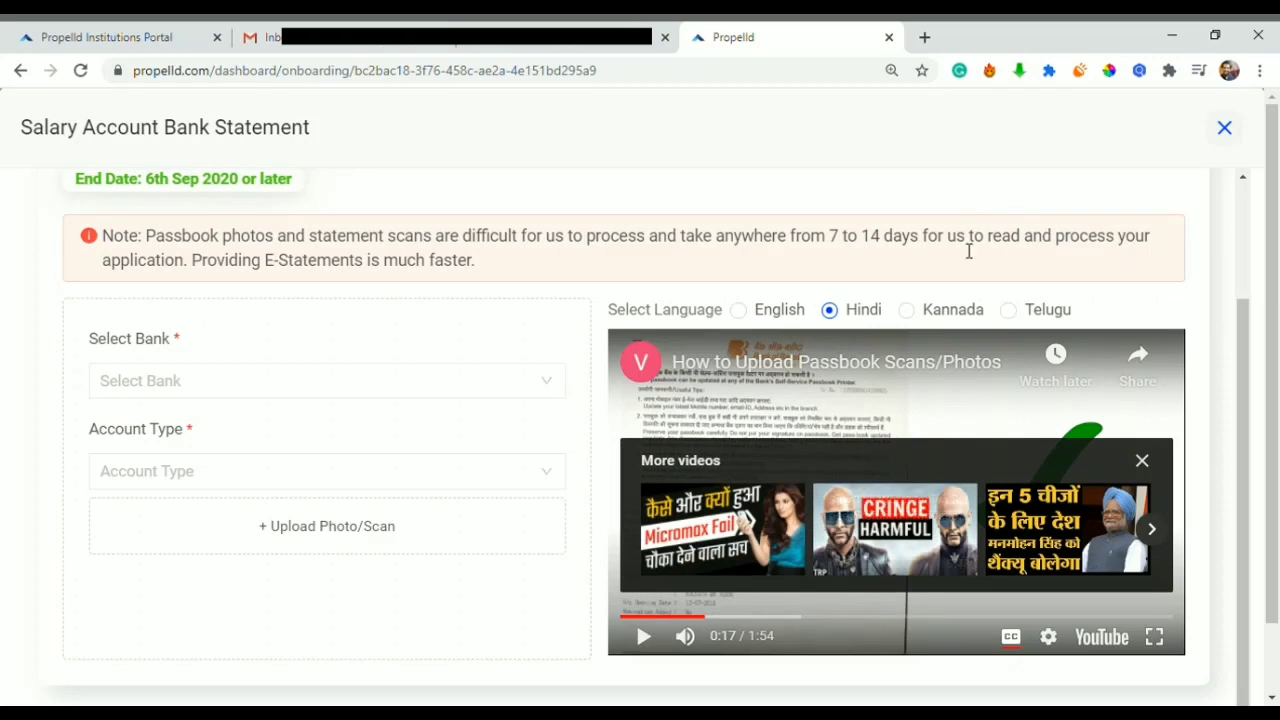
{"action": "left_click", "coordinate": [1142, 460]}
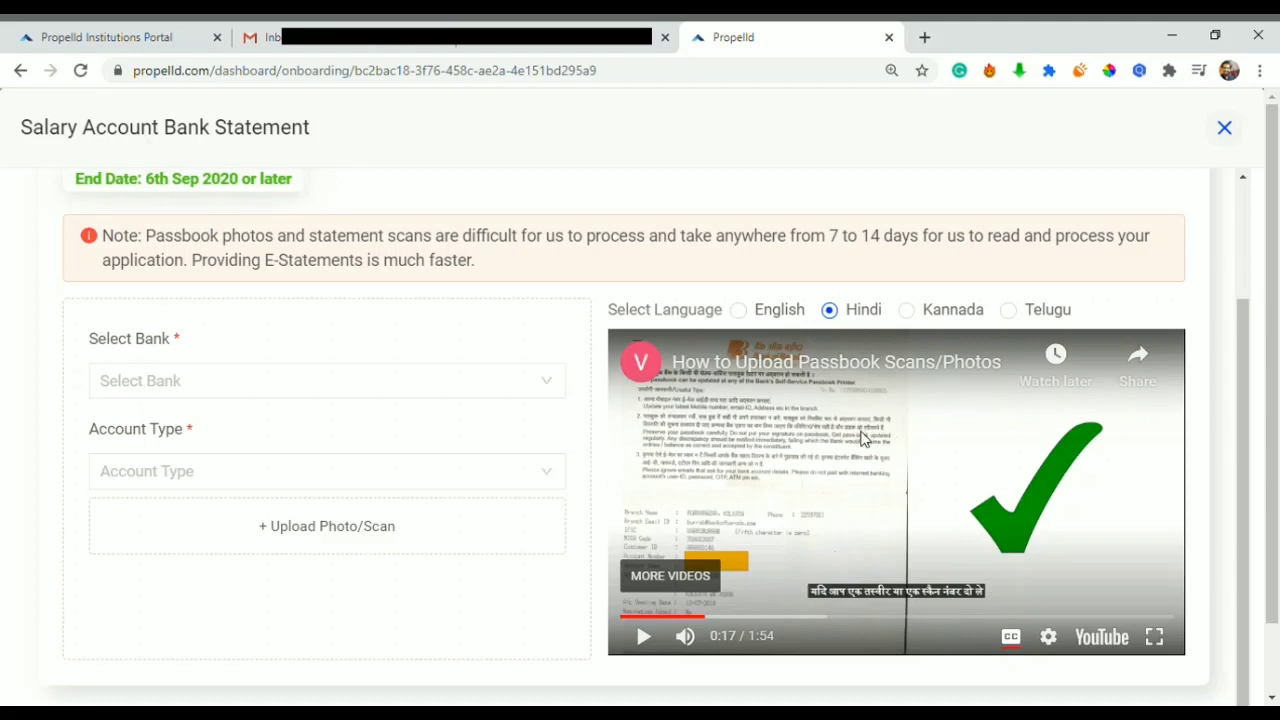
Search the bank list for 'state' and select State Bank of India.
{"action": "left_click", "coordinate": [300, 393]}
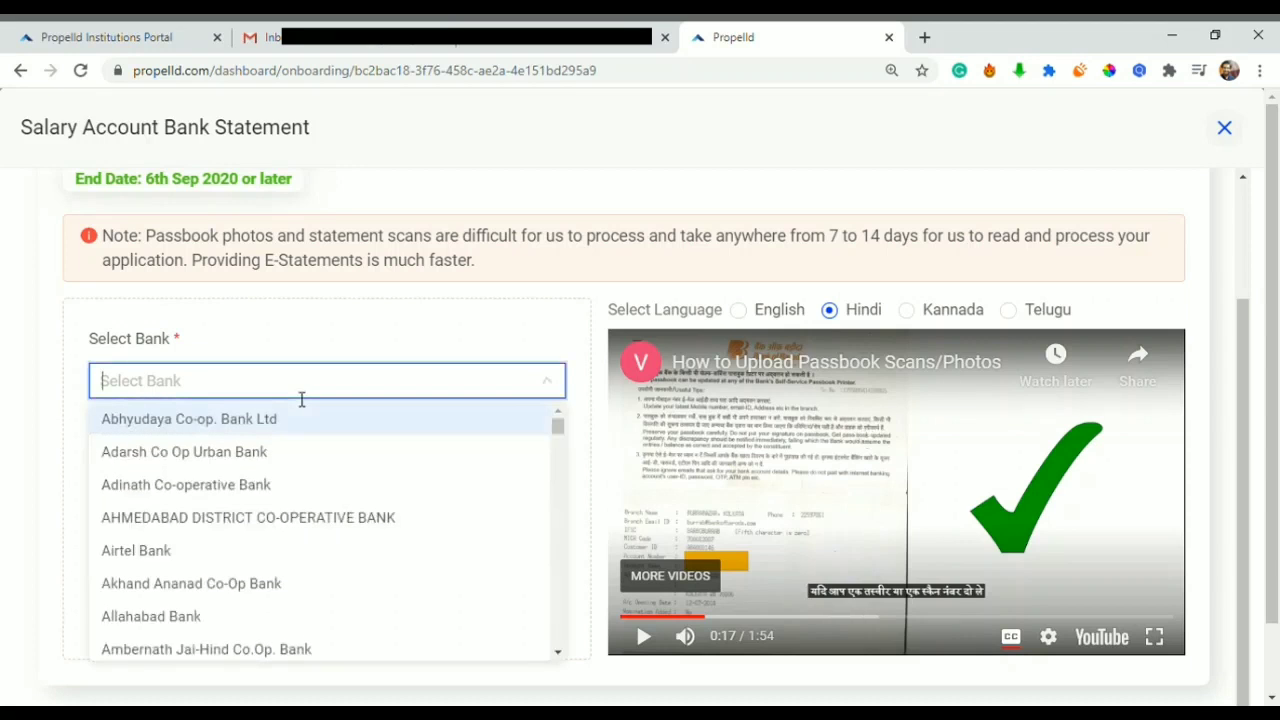
{"action": "scroll", "coordinate": [286, 594], "scroll_direction": "down", "scroll_amount": 3}
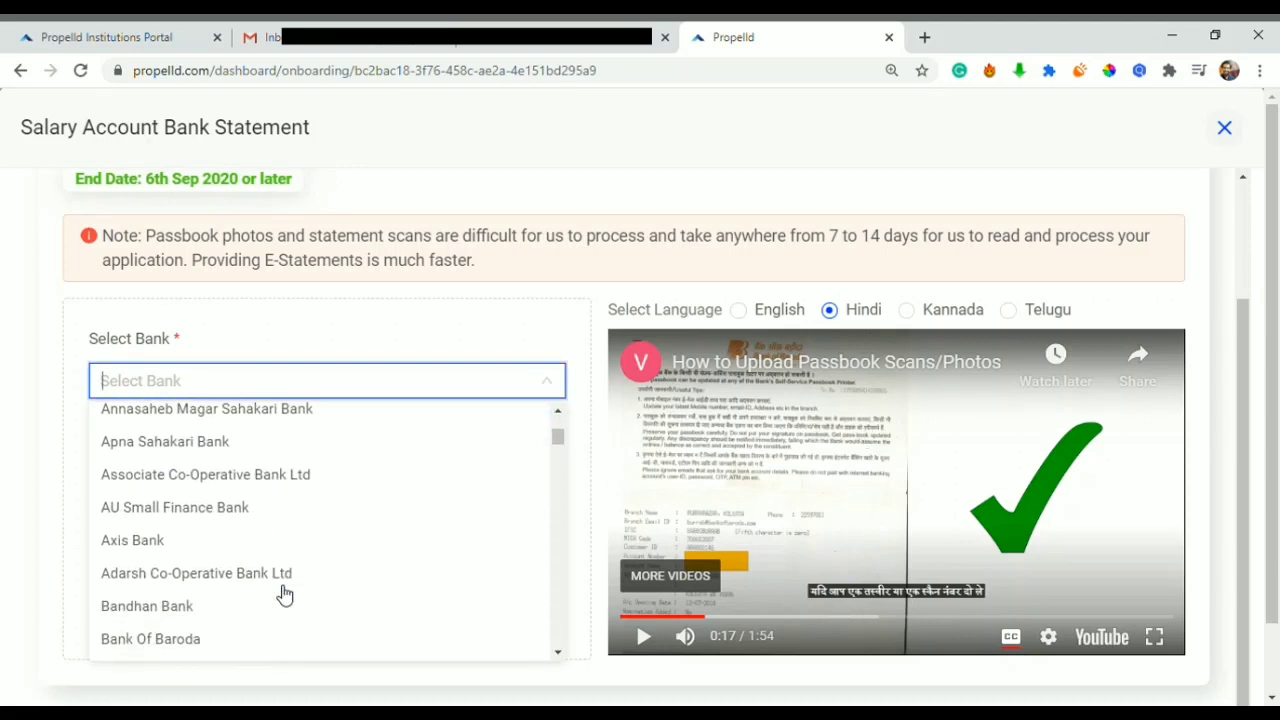
{"action": "scroll", "coordinate": [165, 608], "scroll_direction": "down", "scroll_amount": 5}
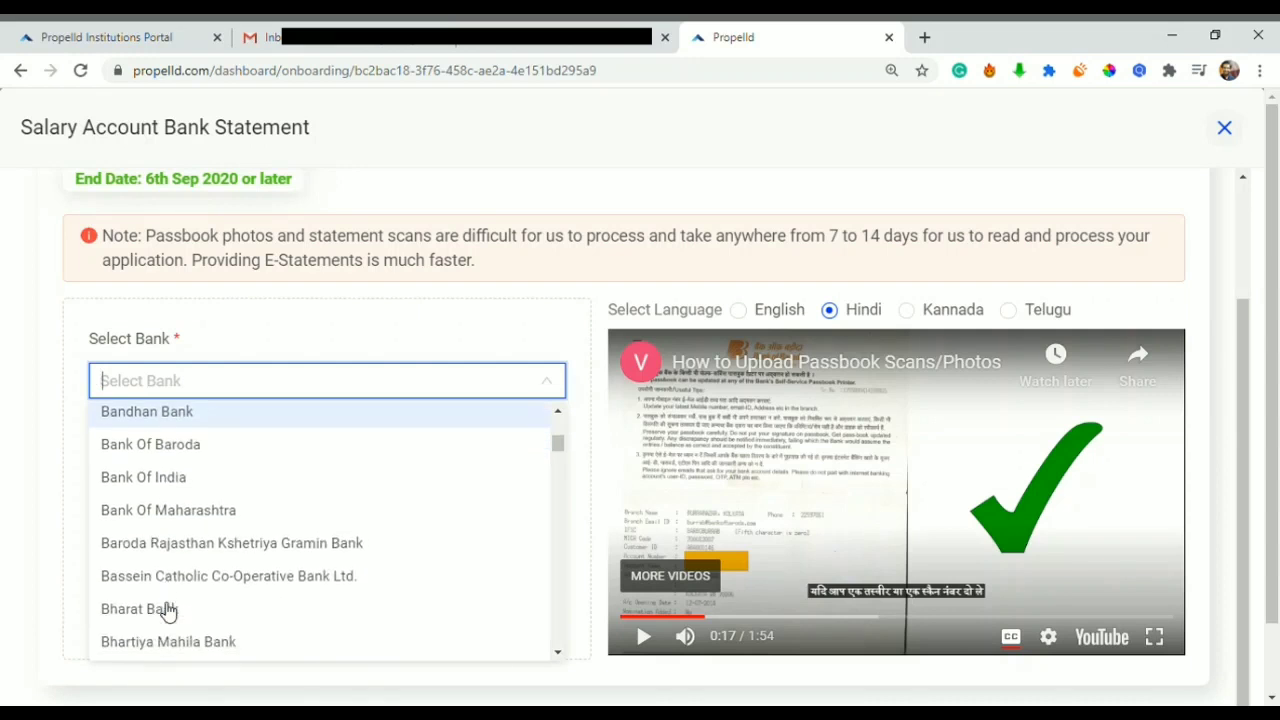
{"action": "scroll", "coordinate": [168, 610], "scroll_direction": "down", "scroll_amount": 10}
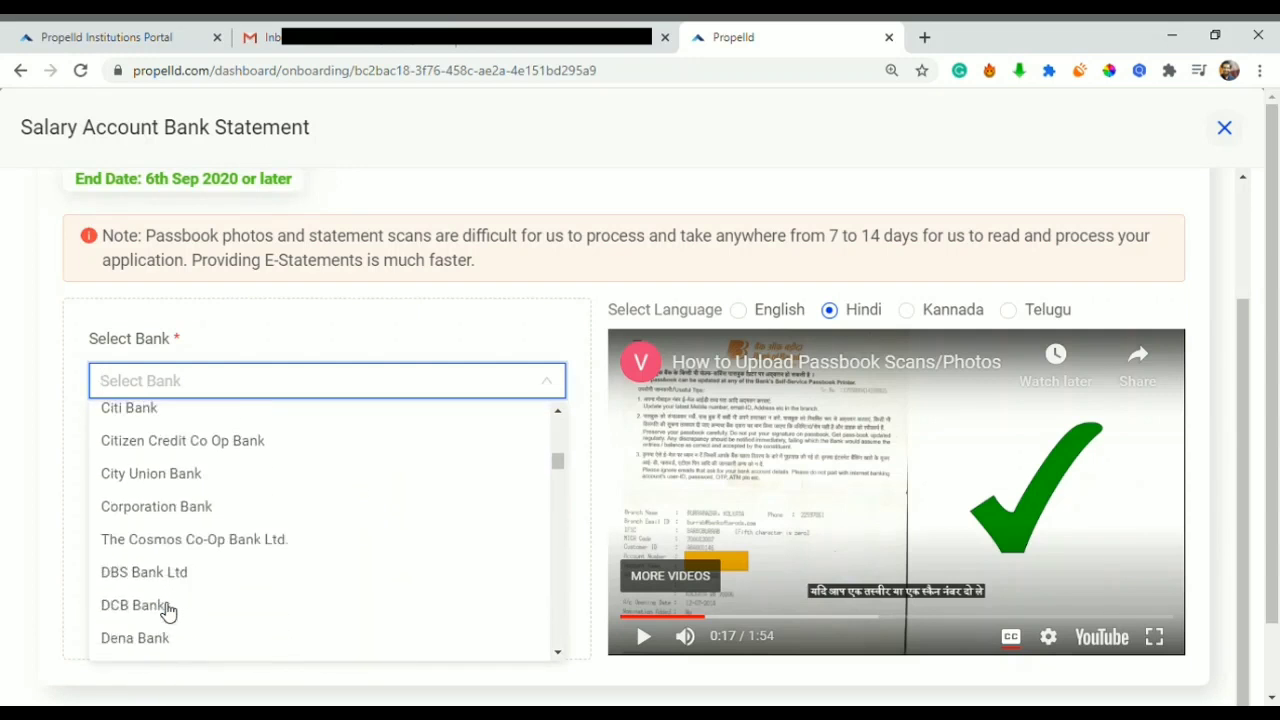
{"action": "scroll", "coordinate": [168, 610], "scroll_direction": "down", "scroll_amount": 5}
{"action": "type", "text": "stea"}
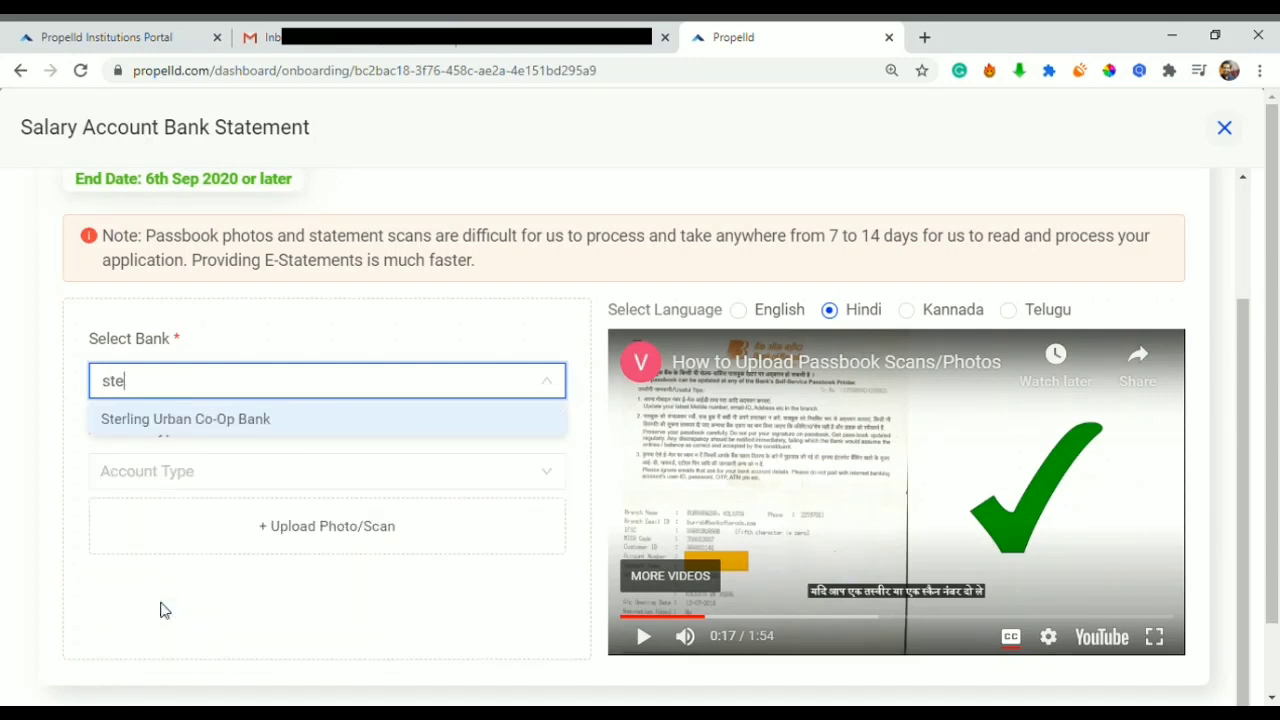
{"action": "key", "text": "BackSpace"}
{"action": "key", "text": "BackSpace"}
{"action": "type", "text": "ate"}
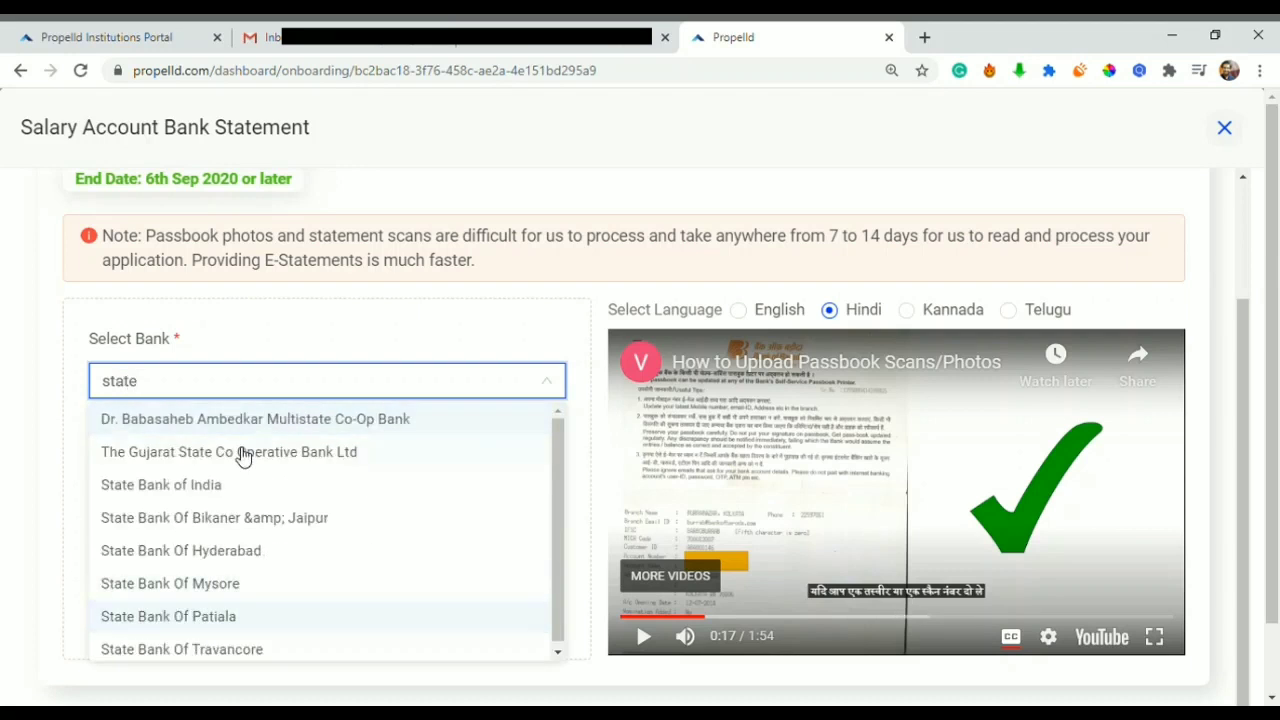
{"action": "left_click", "coordinate": [222, 487]}
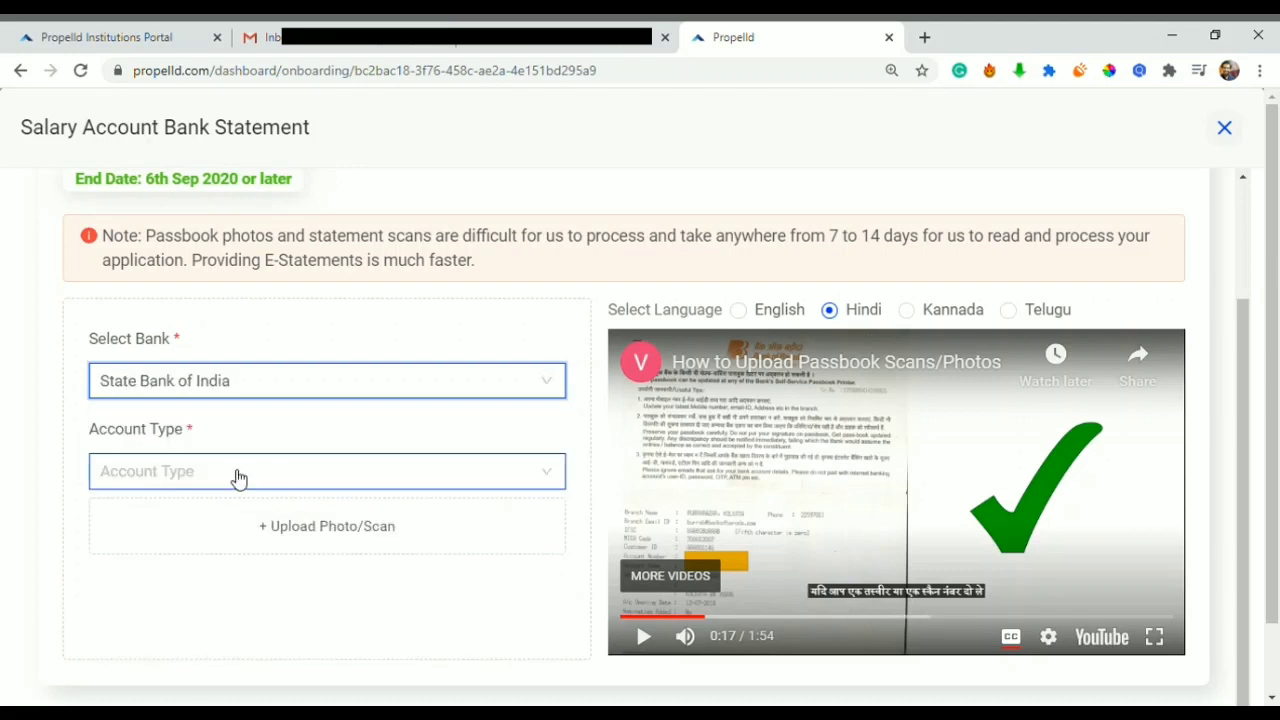
Set the account type to Saving and start the passbook photo/scan upload.
{"action": "left_click", "coordinate": [252, 481]}
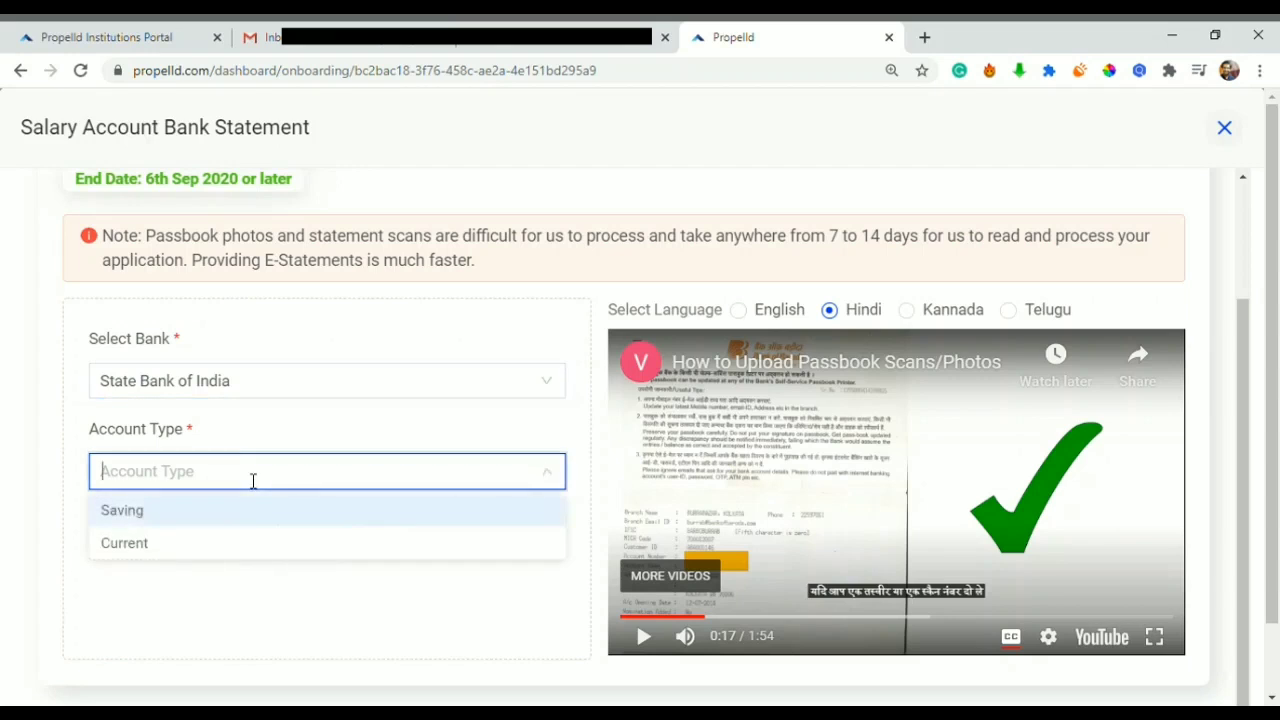
{"action": "left_click", "coordinate": [168, 518]}
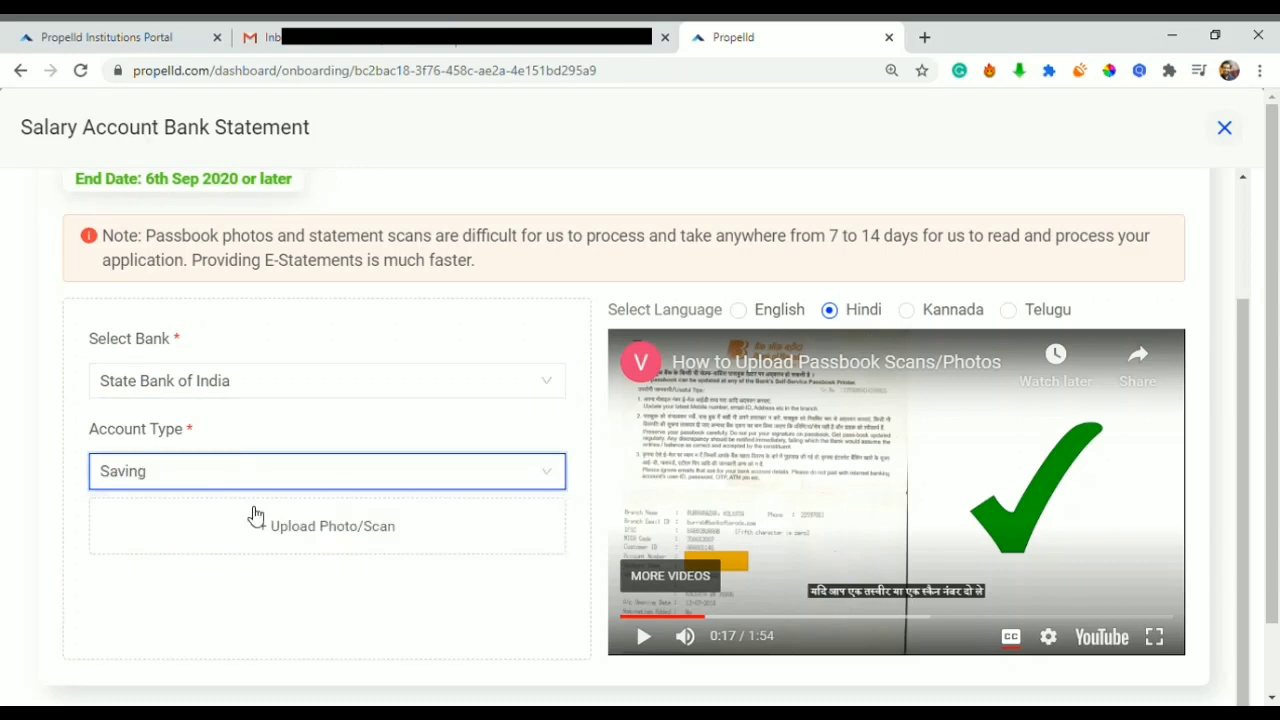
{"action": "left_click", "coordinate": [276, 534]}
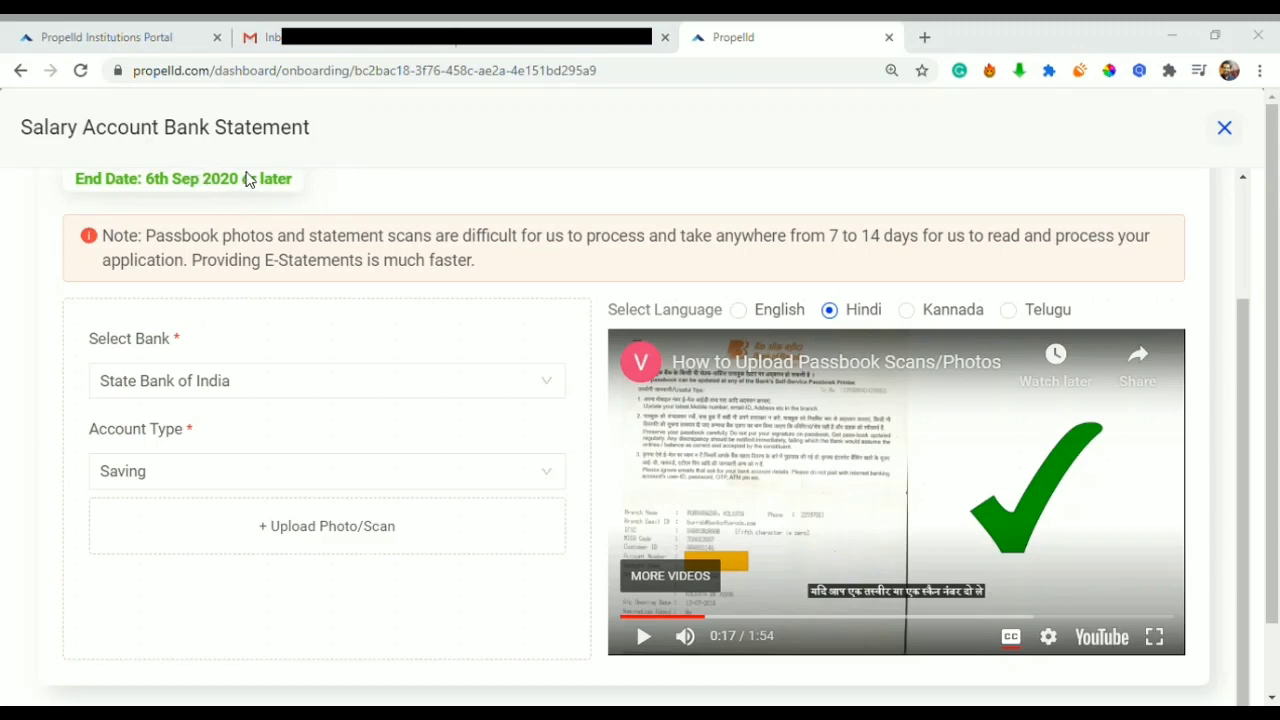
Upload the passbook scan PDF and submit it for document verification.
{"action": "left_click", "coordinate": [489, 508]}
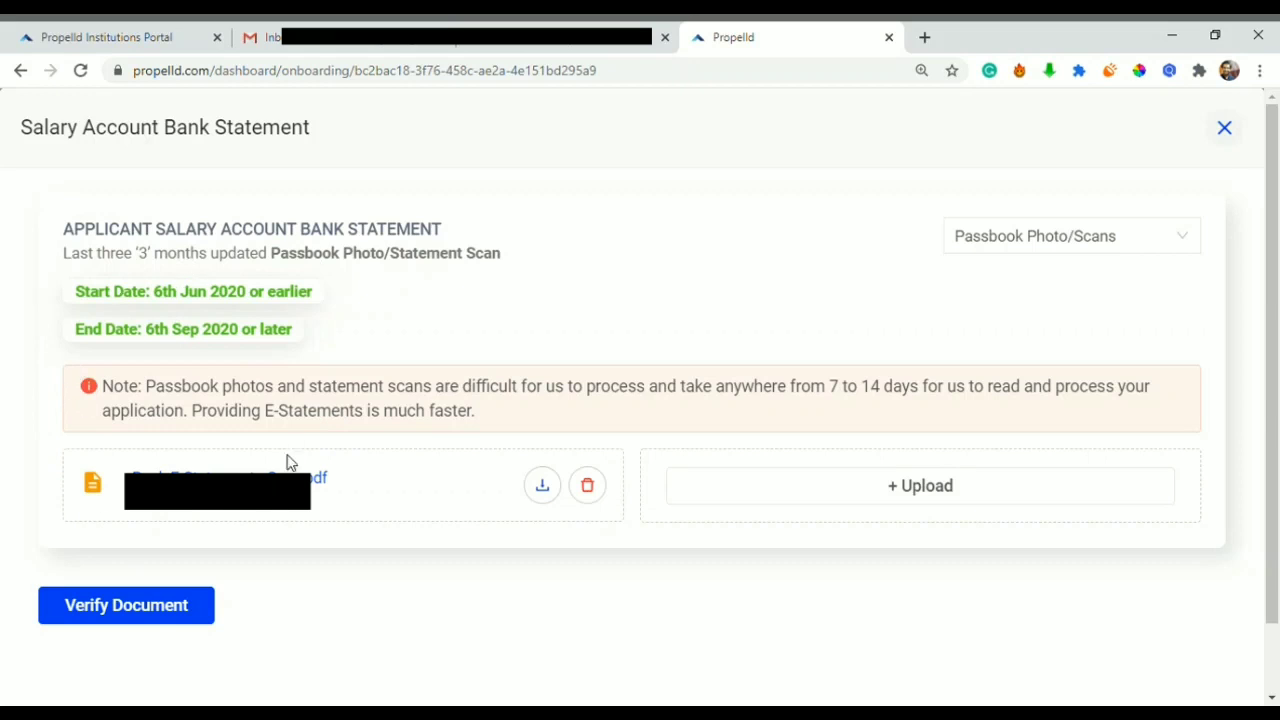
{"action": "left_click", "coordinate": [158, 622]}
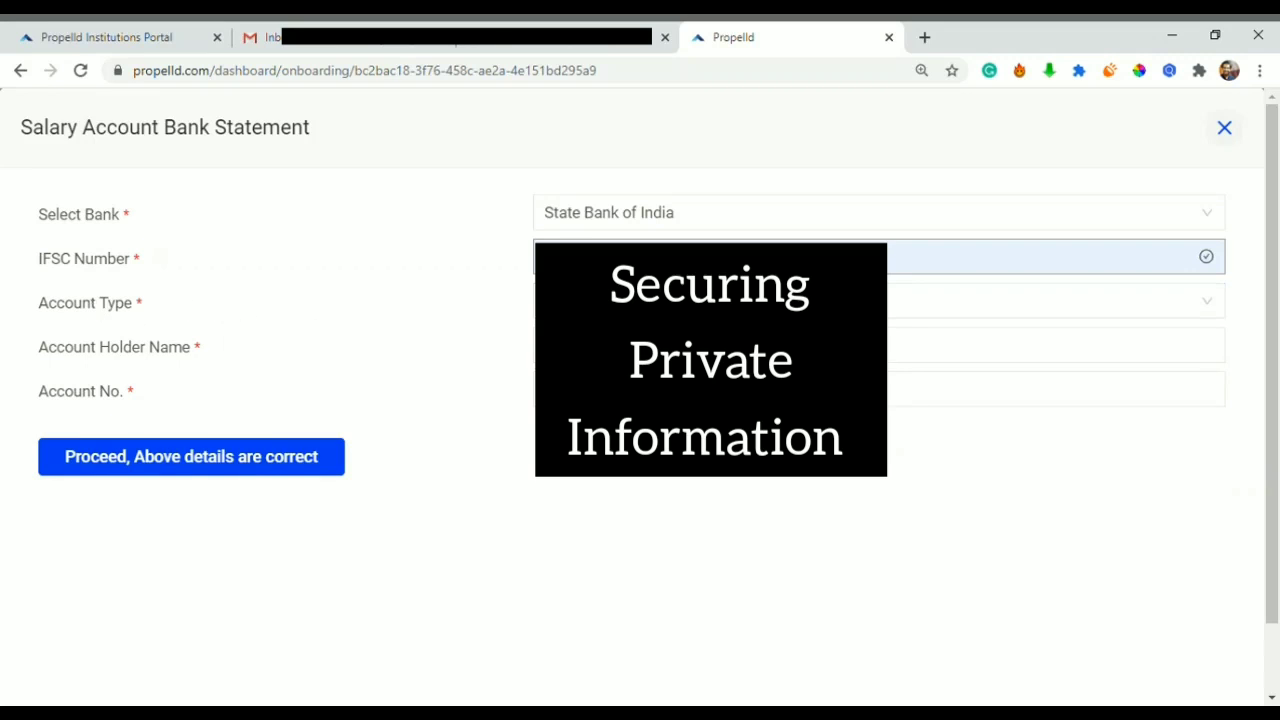
Confirm the State Bank of India account details are correct, then open the account menu.
{"action": "key", "text": "Tab"}
{"action": "left_click", "coordinate": [405, 386]}
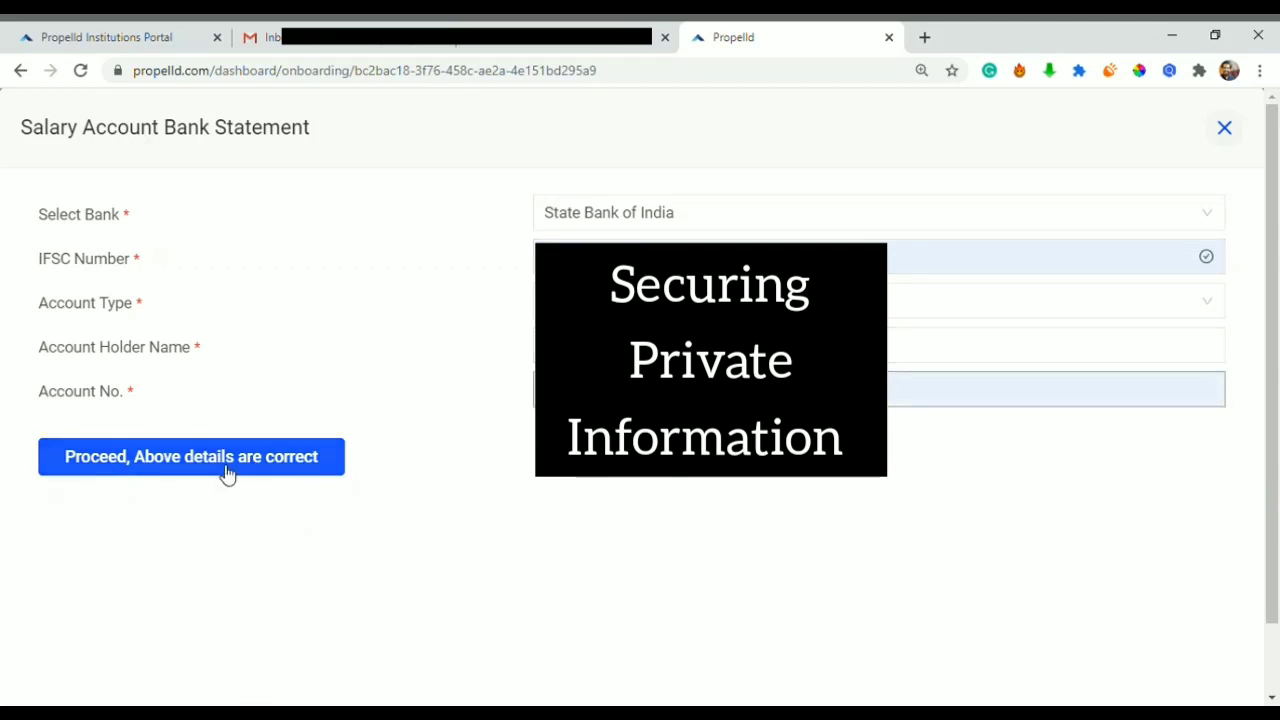
{"action": "left_click", "coordinate": [148, 462]}
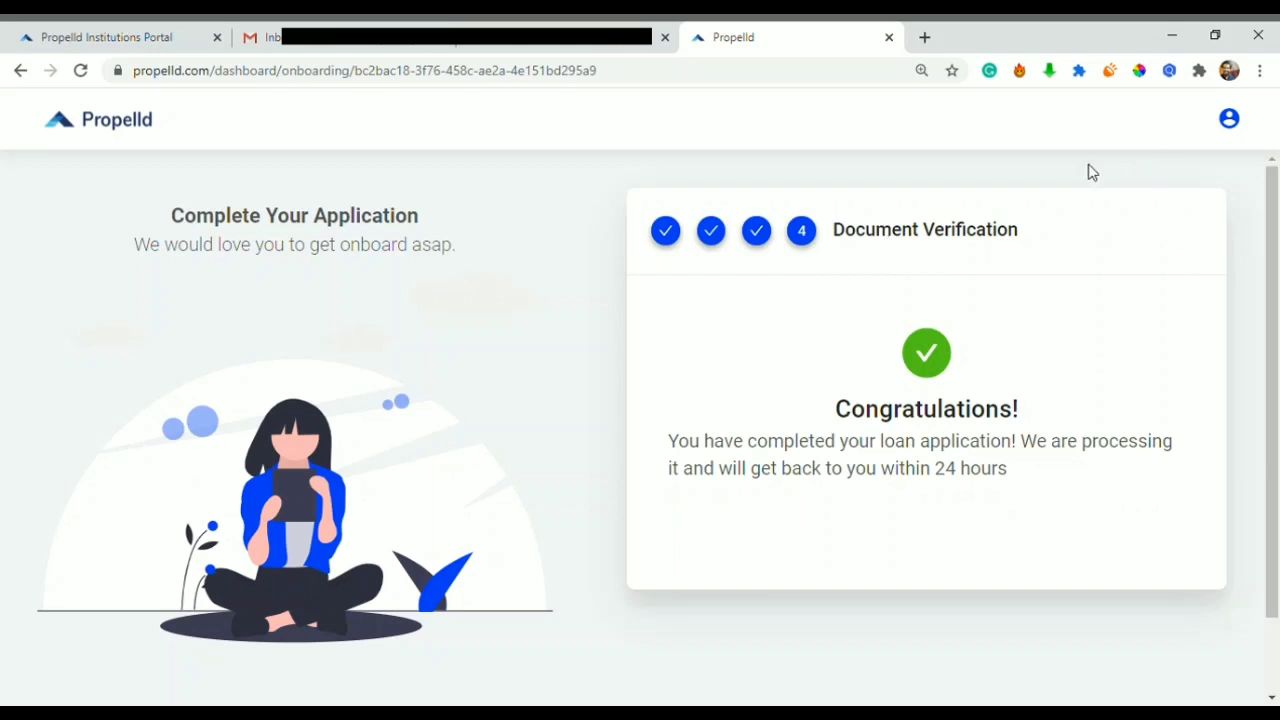
{"action": "left_click", "coordinate": [1231, 120]}
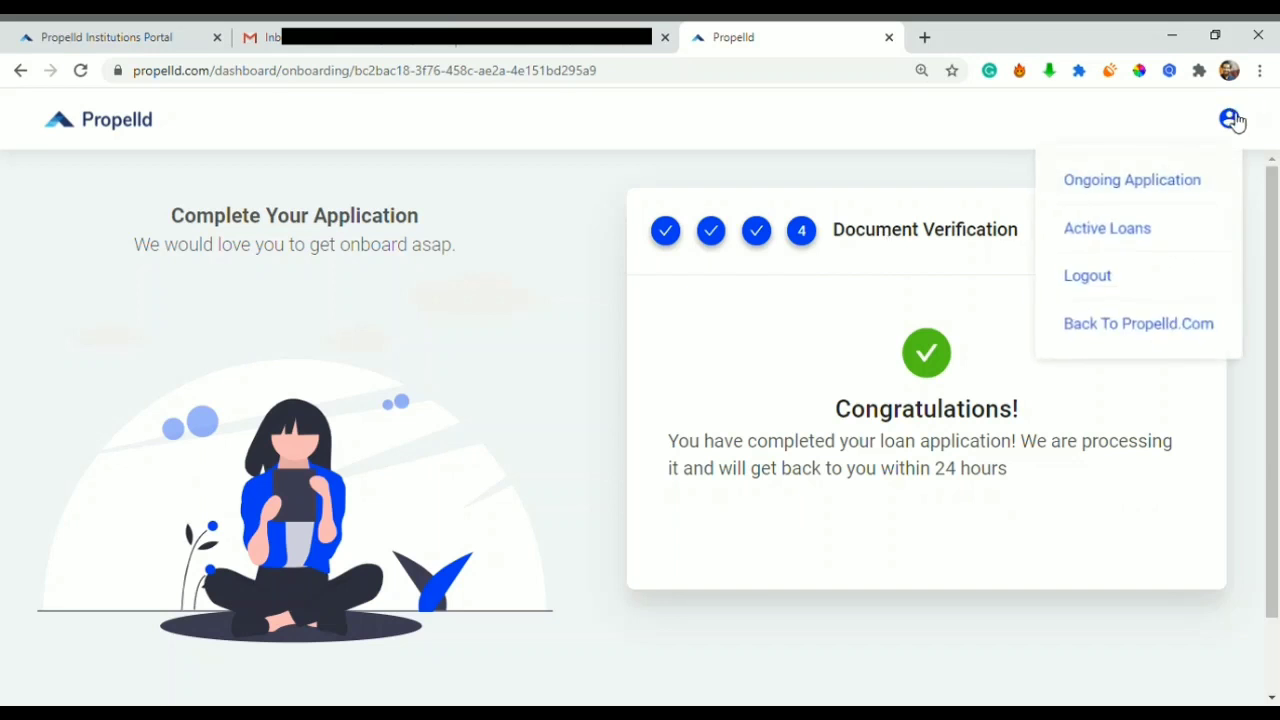